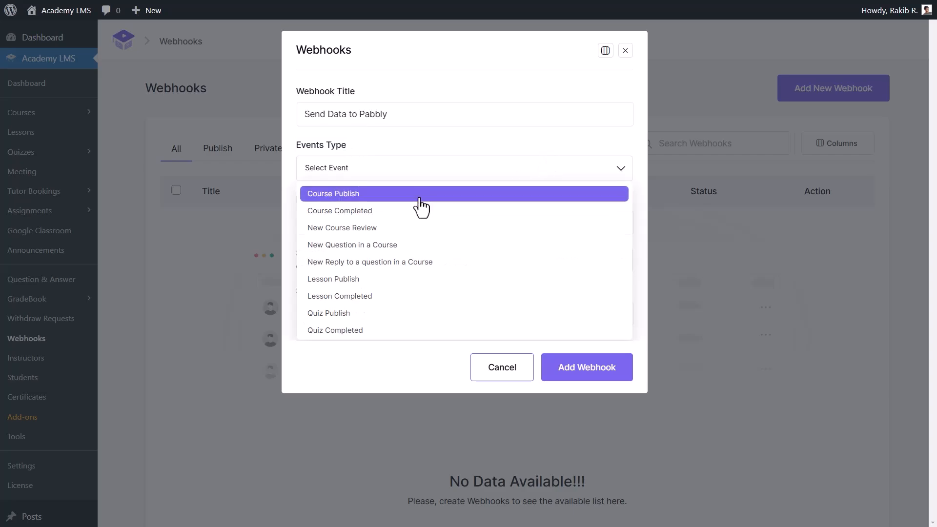
Add Course Publish, Course Completed and New Course Review to the webhook's event types
{"action": "scroll", "coordinate": [419, 256], "scroll_direction": "down", "scroll_amount": 3}
{"action": "scroll", "coordinate": [418, 255], "scroll_direction": "down", "scroll_amount": 3}
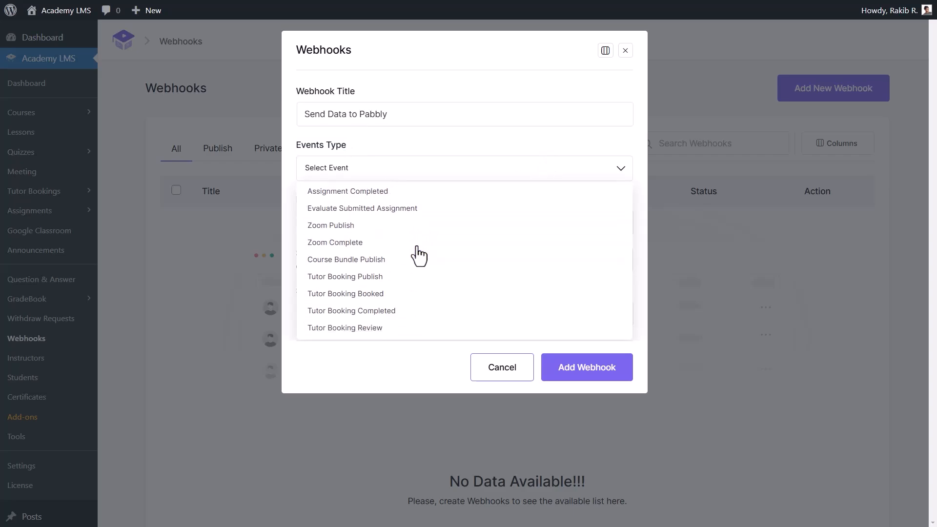
{"action": "scroll", "coordinate": [418, 255], "scroll_direction": "up", "scroll_amount": 2}
{"action": "scroll", "coordinate": [379, 241], "scroll_direction": "down", "scroll_amount": 2}
{"action": "scroll", "coordinate": [379, 332], "scroll_direction": "up", "scroll_amount": 5}
{"action": "left_click", "coordinate": [388, 194]}
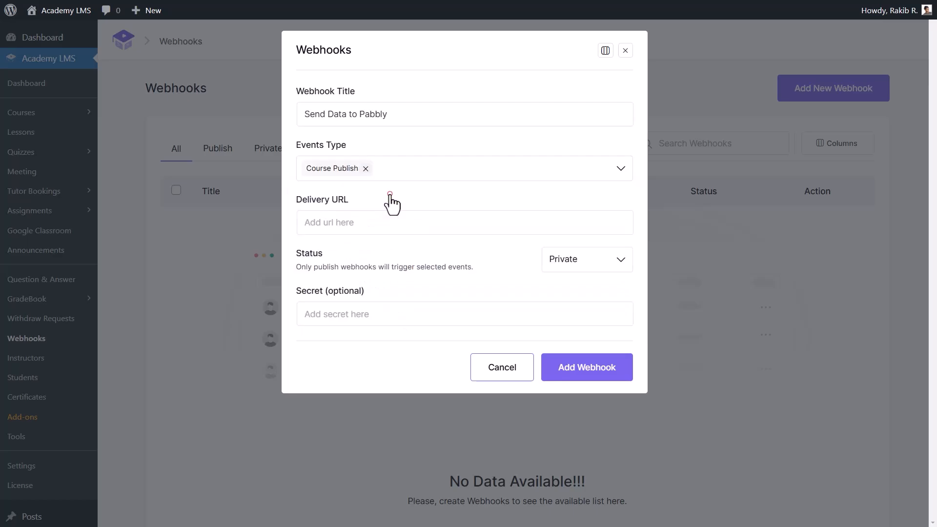
{"action": "left_click", "coordinate": [405, 171]}
{"action": "left_click", "coordinate": [411, 193]}
{"action": "left_click", "coordinate": [488, 169]}
{"action": "left_click", "coordinate": [480, 194]}
Add Lesson Publish, Lesson Completed and Quiz Publish as event types too
{"action": "left_click", "coordinate": [521, 177]}
{"action": "left_click", "coordinate": [483, 230]}
{"action": "left_click", "coordinate": [498, 187]}
{"action": "left_click", "coordinate": [464, 243]}
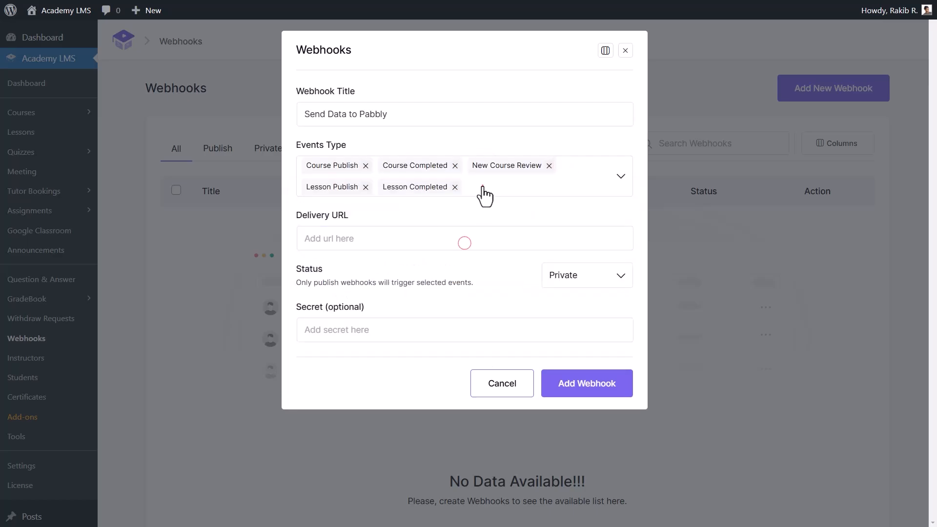
{"action": "left_click", "coordinate": [483, 187]}
{"action": "left_click", "coordinate": [465, 247]}
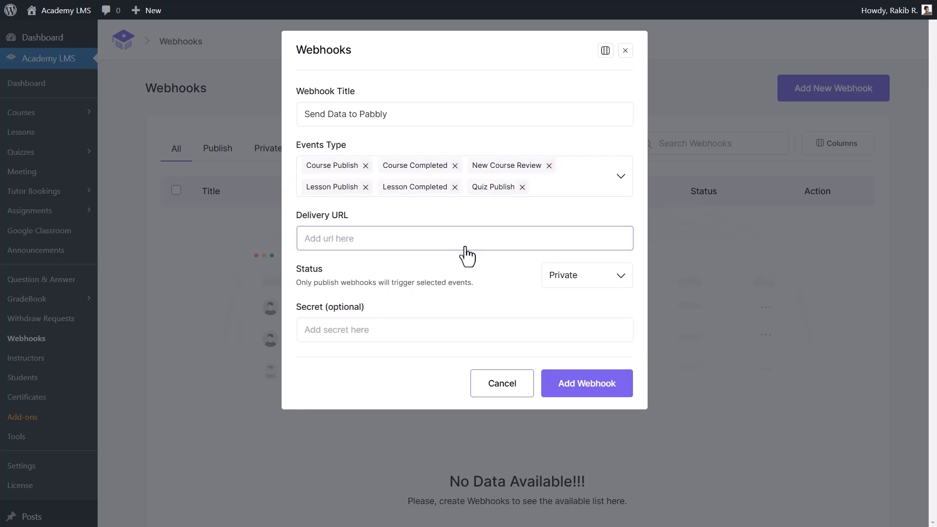
{"action": "left_click_drag", "start_coordinate": [370, 219], "coordinate": [295, 222]}
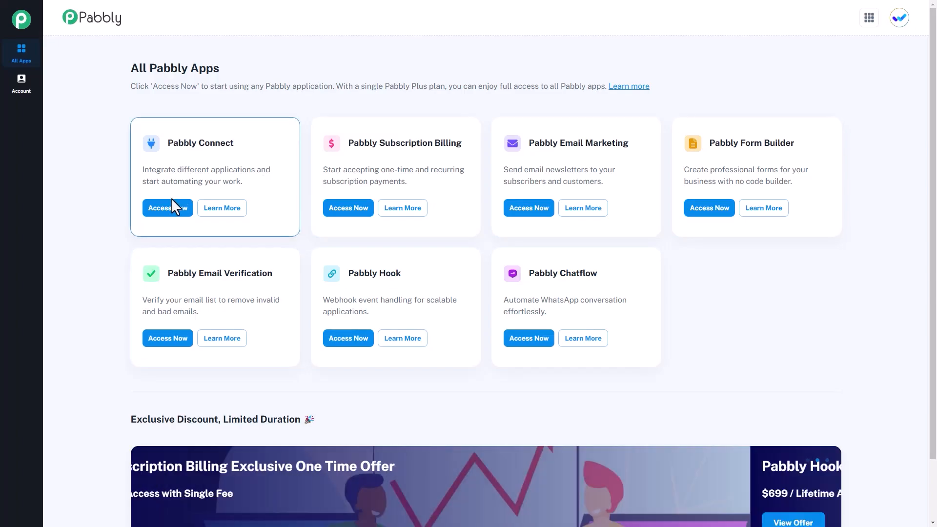
Create a Pabbly Connect workflow named 'Receive Academy LMS Event Data' in the Home folder
{"action": "left_click", "coordinate": [170, 207]}
{"action": "left_click", "coordinate": [770, 107]}
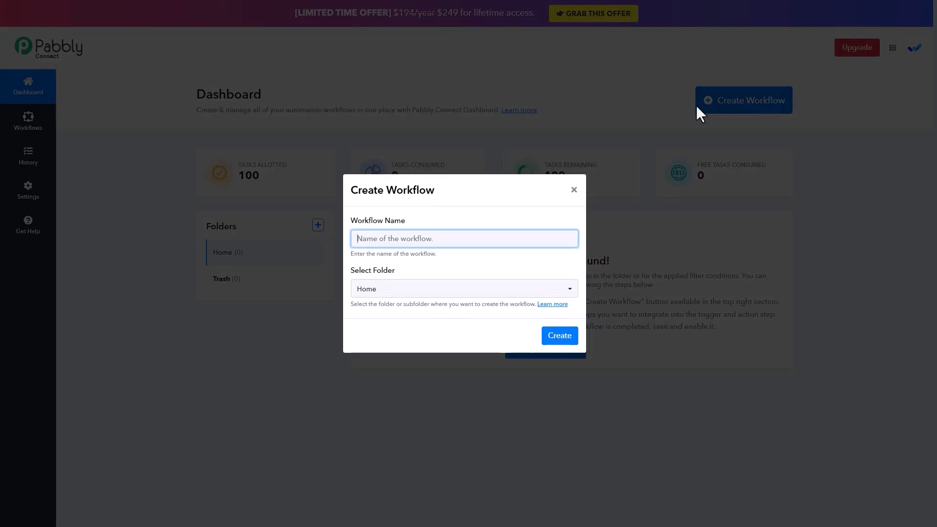
{"action": "type", "text": "Receive Academy LMS Event Data"}
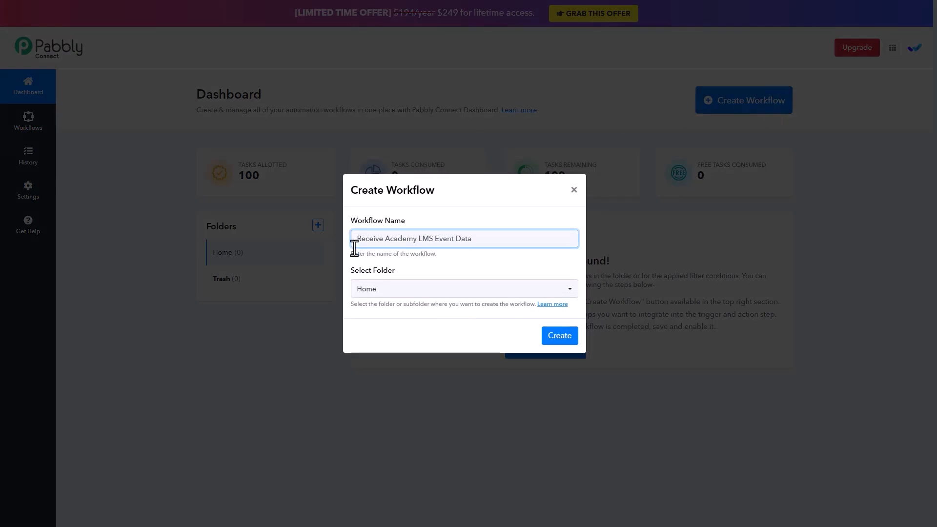
{"action": "left_click", "coordinate": [551, 292]}
{"action": "left_click", "coordinate": [527, 333]}
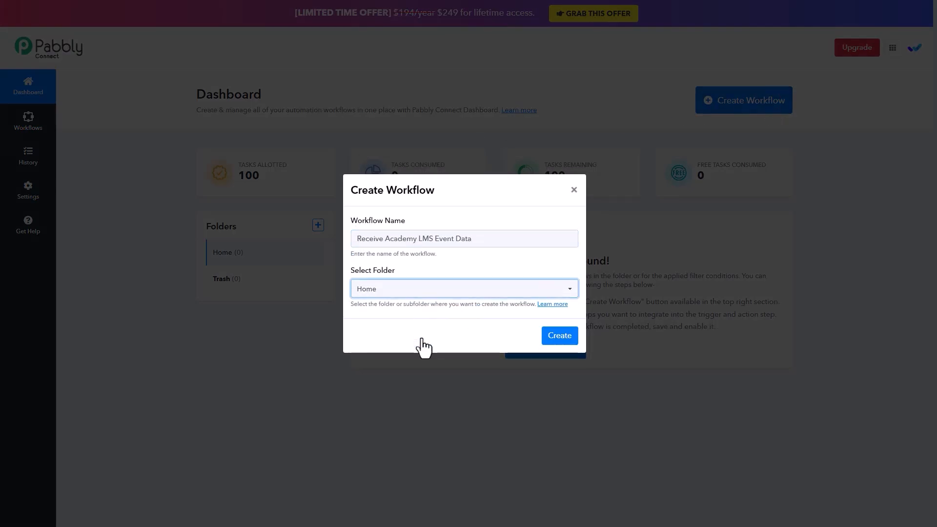
{"action": "left_click", "coordinate": [560, 336]}
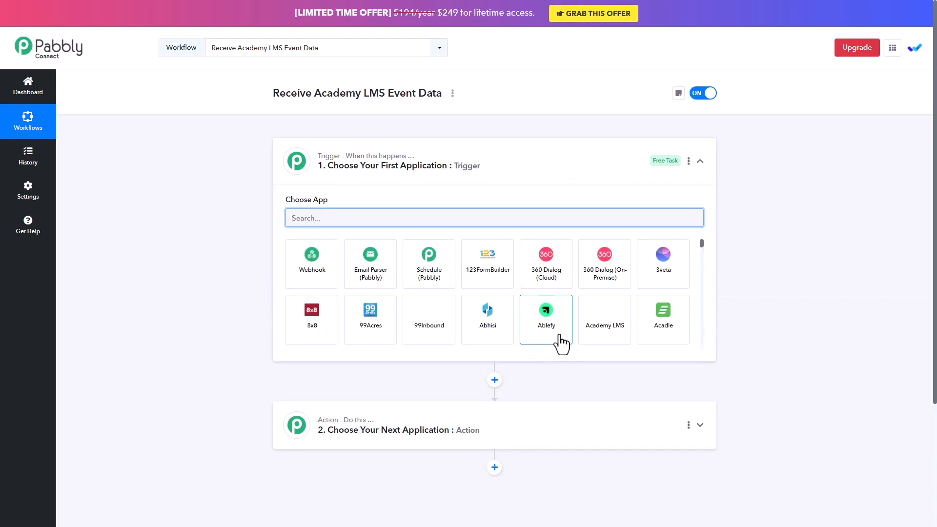
Try Academy LMS as the trigger app and browse its trigger events
{"action": "left_click", "coordinate": [291, 217]}
{"action": "type", "text": "academy lms"}
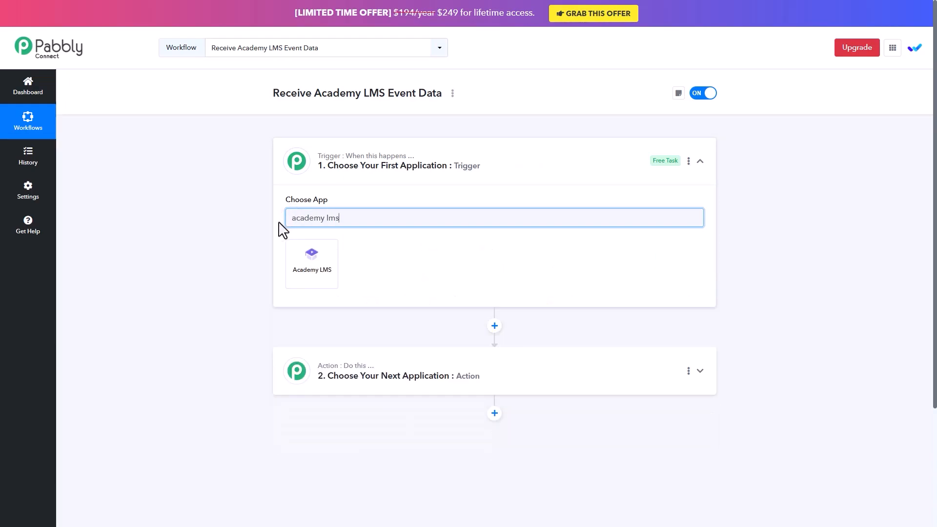
{"action": "key", "text": "ctrl+a"}
{"action": "key", "text": "BackSpace"}
{"action": "type", "text": "academy lms"}
{"action": "left_click", "coordinate": [314, 266]}
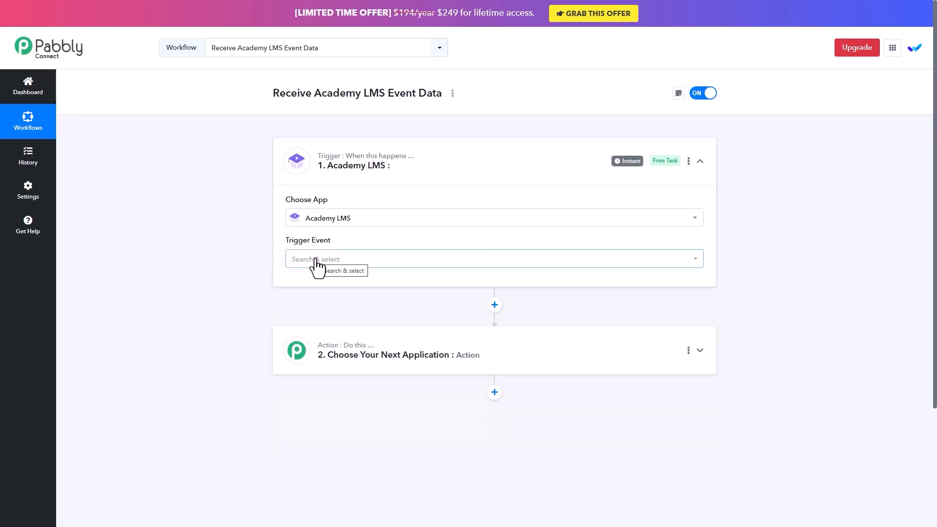
{"action": "left_click", "coordinate": [660, 258]}
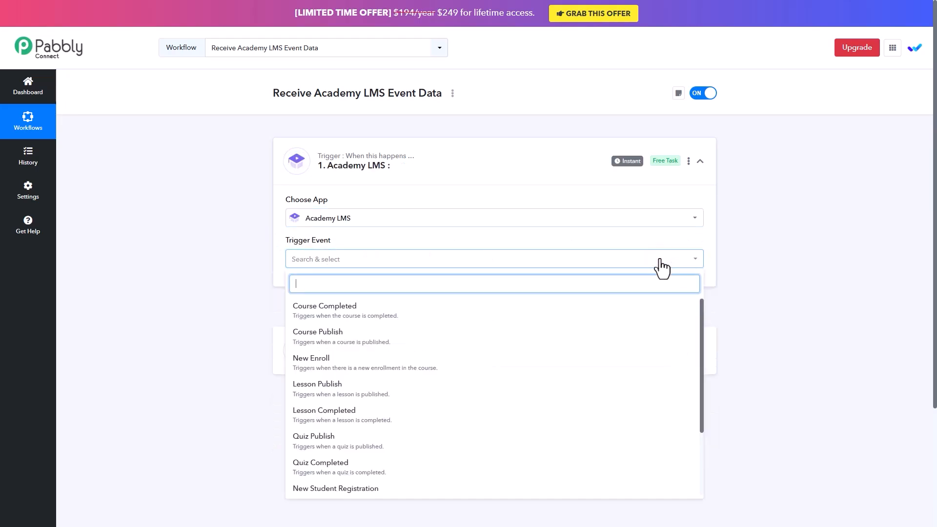
{"action": "scroll", "coordinate": [679, 320], "scroll_direction": "down", "scroll_amount": 3}
{"action": "scroll", "coordinate": [679, 320], "scroll_direction": "up", "scroll_amount": 3}
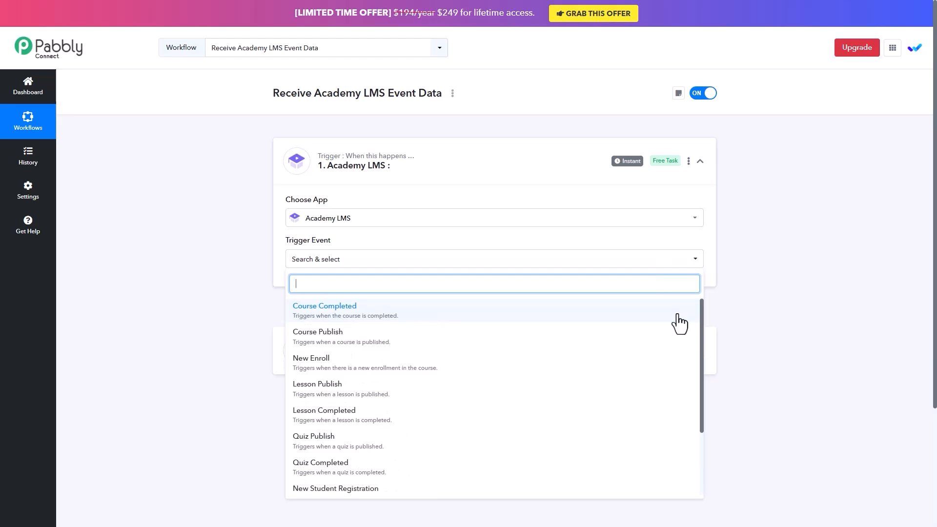
Switch the trigger to Webhook by Pabbly's Catch Webhook (Preferred) and copy its URL
{"action": "left_click", "coordinate": [437, 219]}
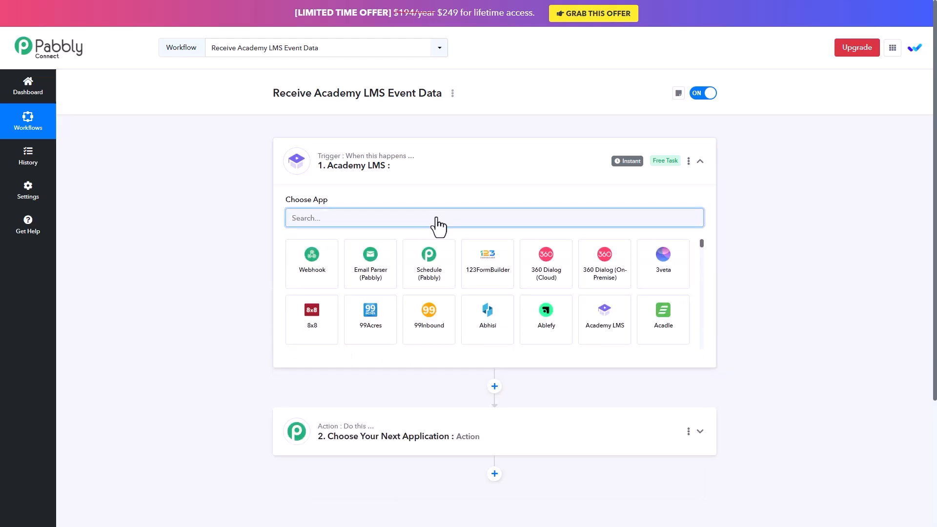
{"action": "left_click", "coordinate": [312, 263]}
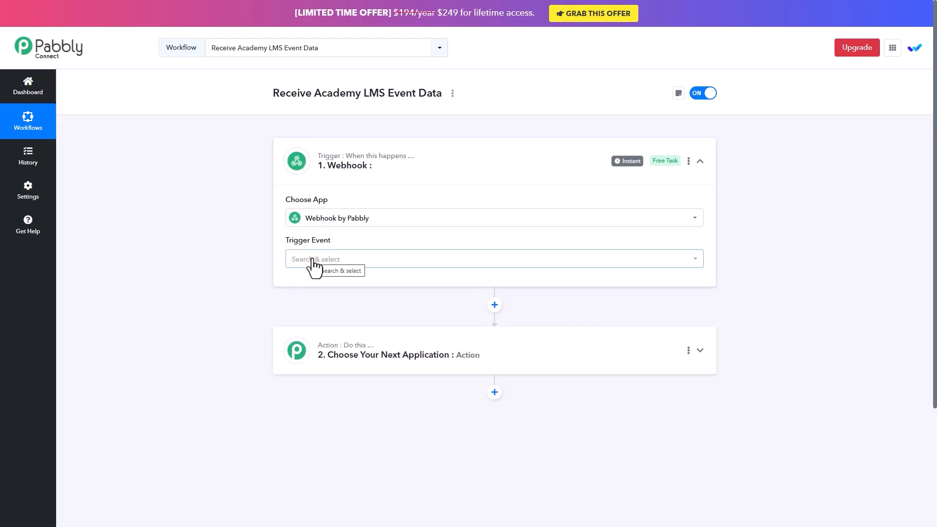
{"action": "left_click", "coordinate": [665, 258]}
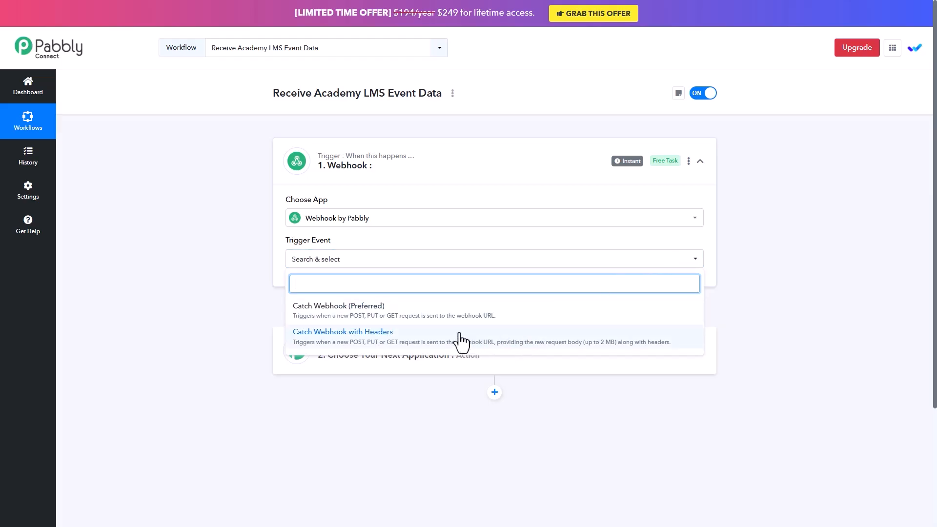
{"action": "left_click", "coordinate": [414, 312]}
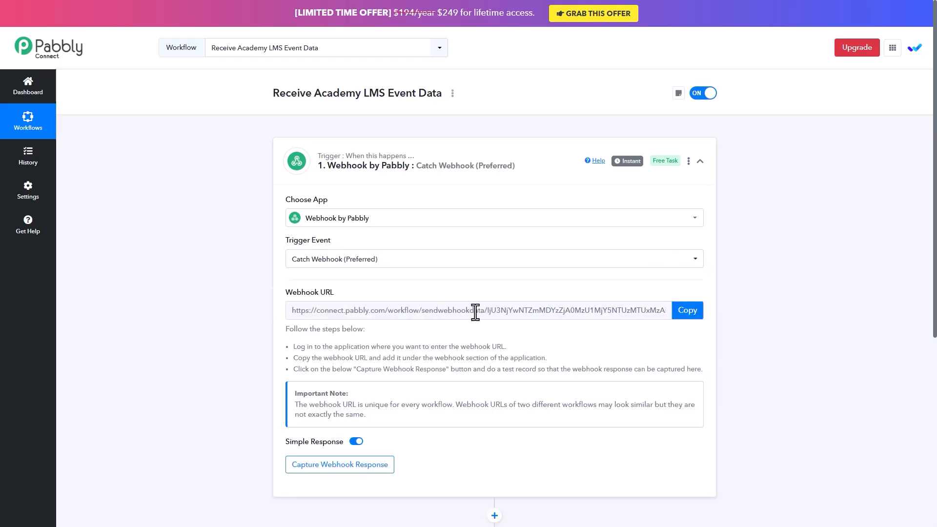
{"action": "left_click", "coordinate": [688, 312]}
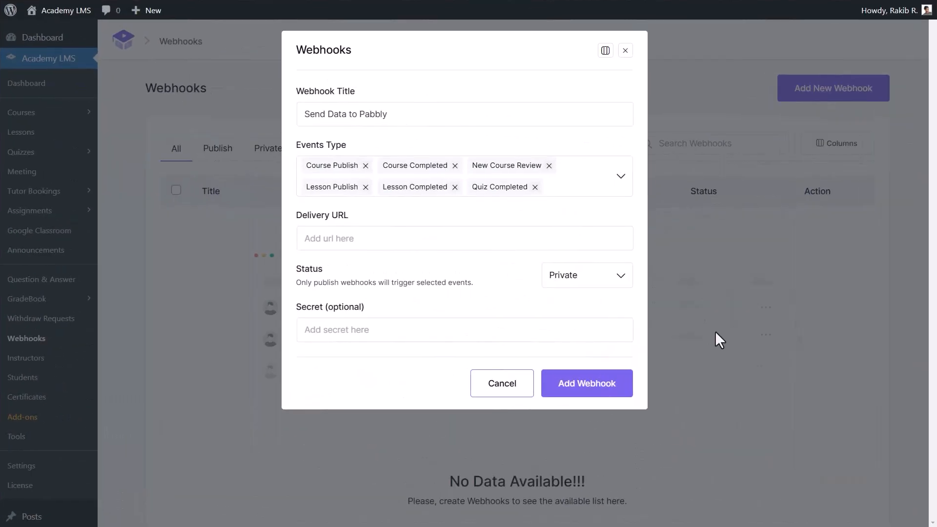
Paste the copied Pabbly webhook URL into the Delivery URL field
{"action": "left_click", "coordinate": [331, 242]}
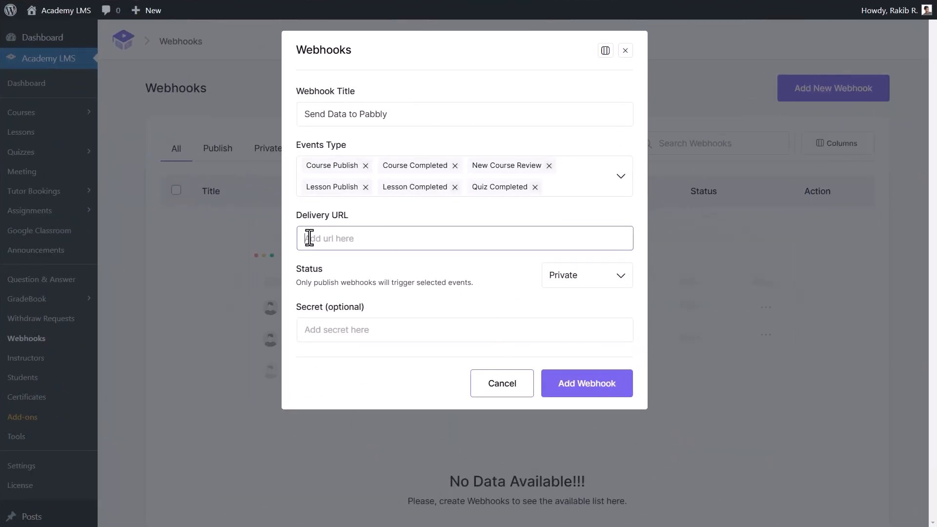
{"action": "right_click", "coordinate": [309, 238]}
{"action": "left_click", "coordinate": [378, 329]}
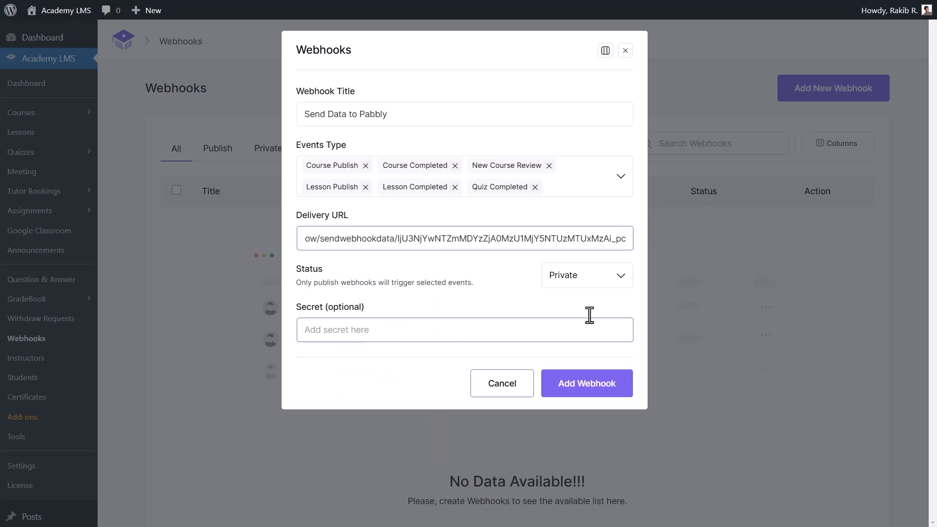
Set the webhook status to Publish, add the webhook, and start capturing the response in Pabbly
{"action": "left_click", "coordinate": [600, 275]}
{"action": "left_click", "coordinate": [600, 298]}
{"action": "left_click", "coordinate": [308, 330]}
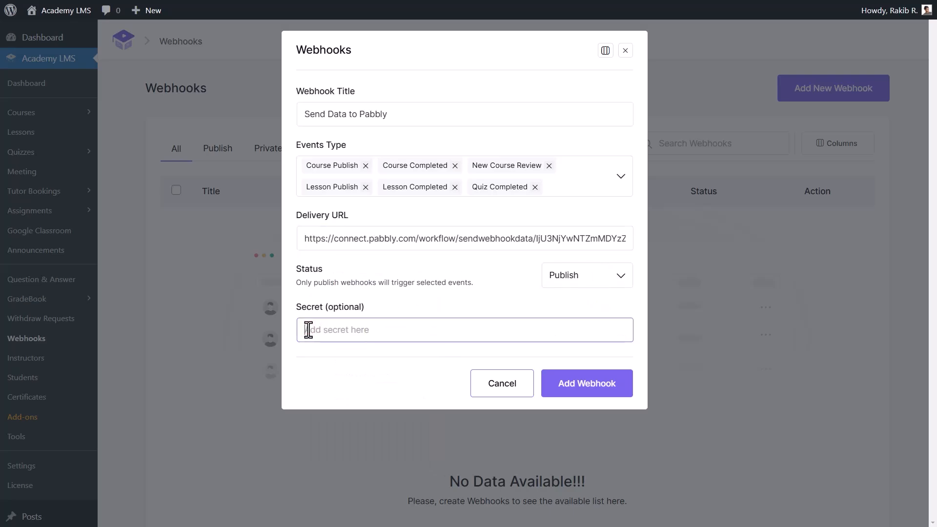
{"action": "left_click", "coordinate": [617, 390]}
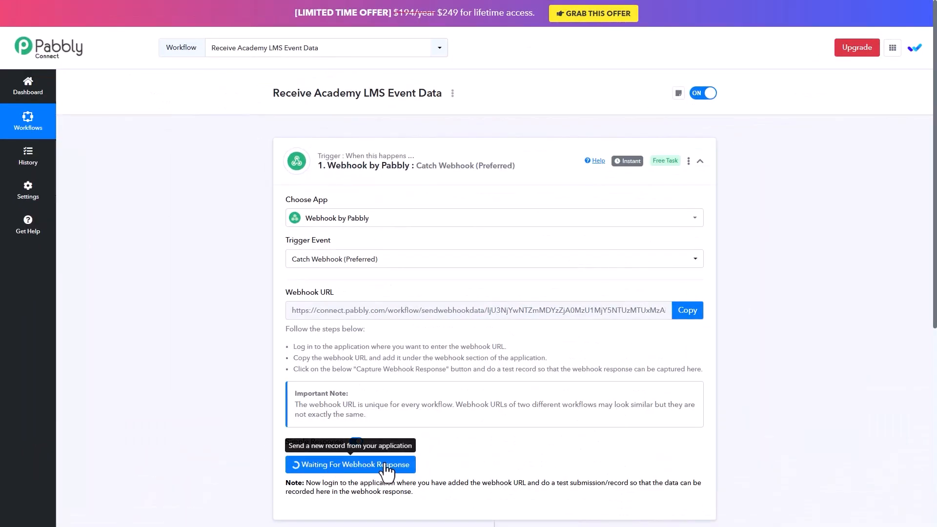
{"action": "left_click", "coordinate": [474, 445]}
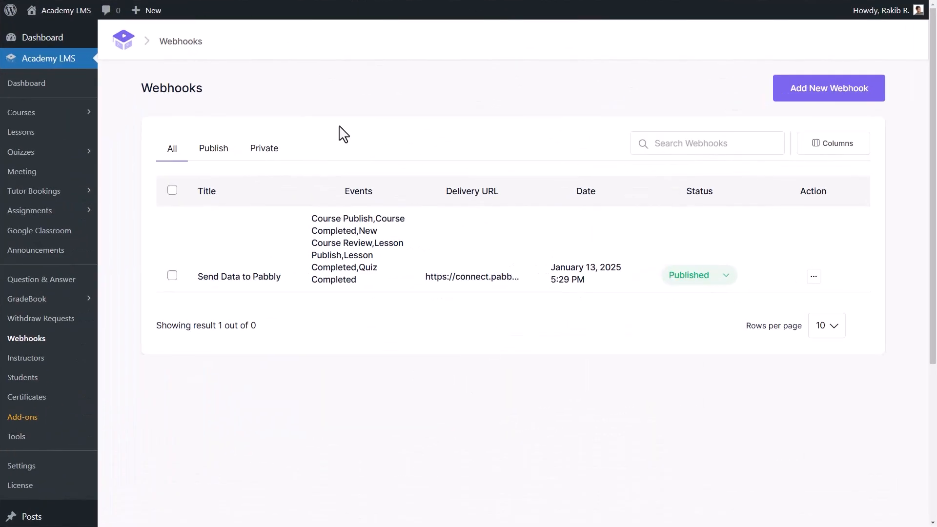
Switch the Content Marketing Strategies: Attract, Engage, Convert course from Draft to Publish and update it
{"action": "left_click", "coordinate": [46, 117]}
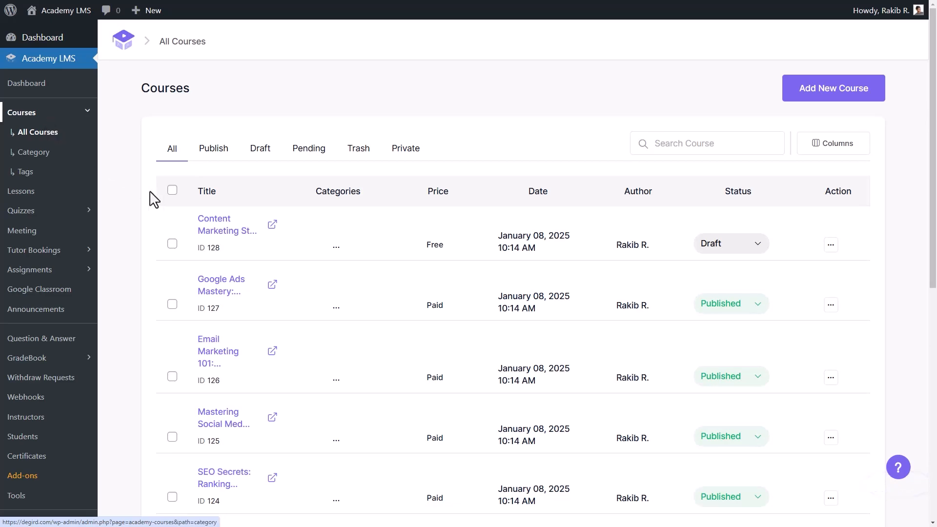
{"action": "left_click", "coordinate": [831, 245]}
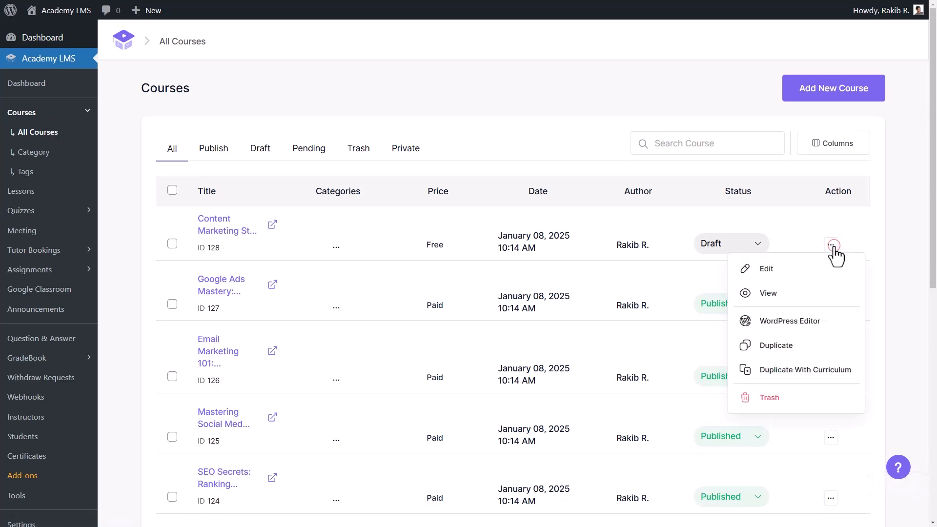
{"action": "left_click", "coordinate": [798, 268]}
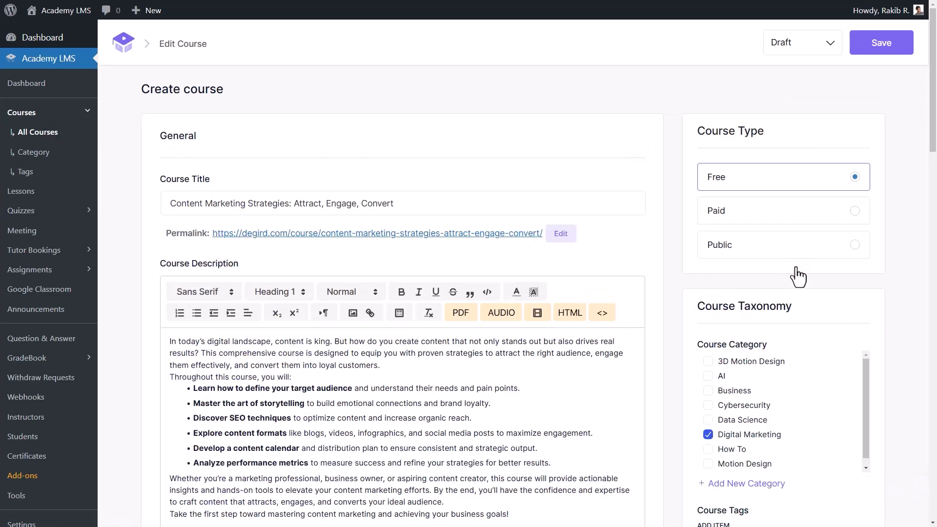
{"action": "left_click", "coordinate": [823, 44]}
{"action": "left_click", "coordinate": [799, 68]}
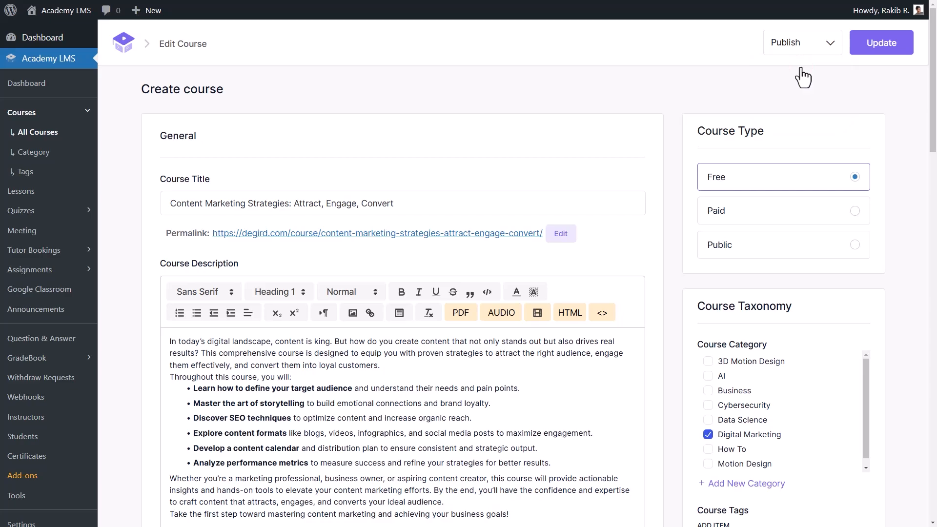
{"action": "left_click", "coordinate": [881, 43]}
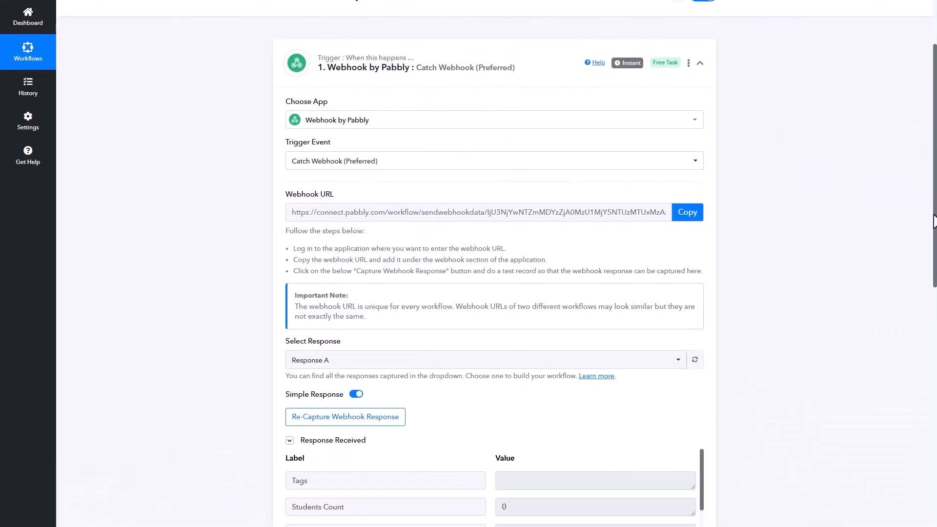
{"action": "scroll", "coordinate": [935, 258], "scroll_direction": "down", "scroll_amount": 2}
{"action": "scroll", "coordinate": [934, 259], "scroll_direction": "down", "scroll_amount": 4}
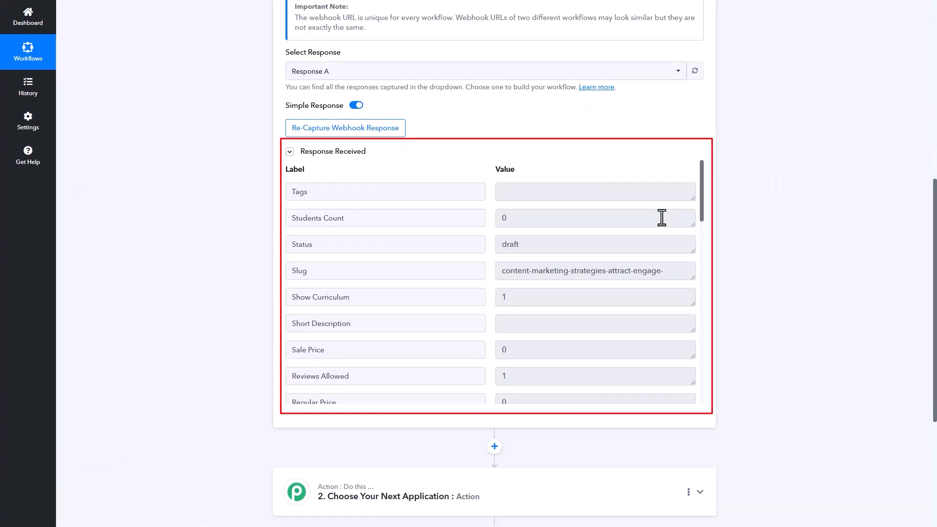
{"action": "left_click_drag", "start_coordinate": [366, 152], "coordinate": [298, 154]}
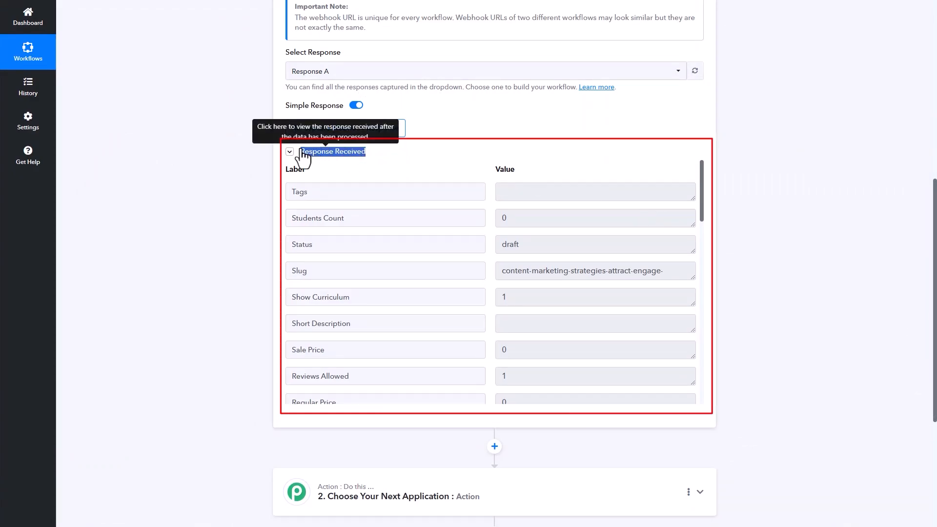
{"action": "left_click", "coordinate": [311, 160]}
{"action": "left_click_drag", "start_coordinate": [702, 214], "coordinate": [707, 398]}
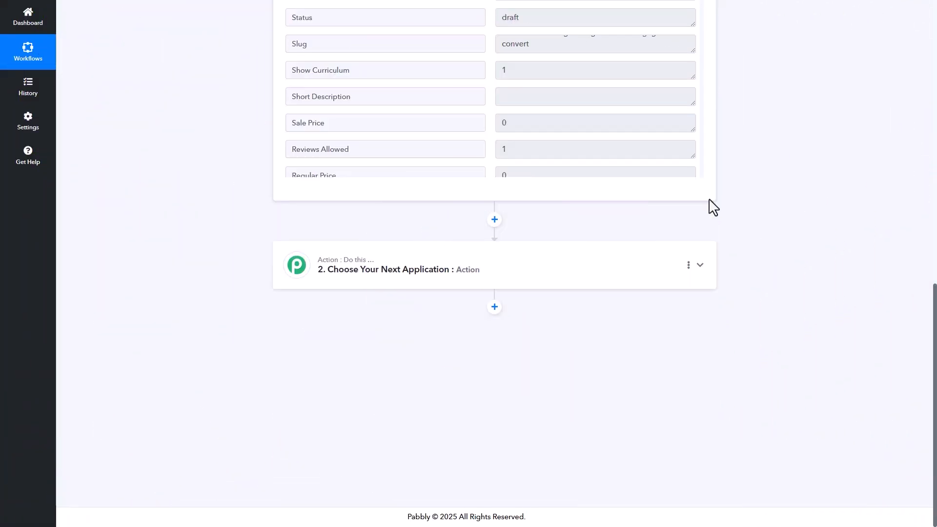
Set FluentCRM as the app for the second workflow step
{"action": "left_click", "coordinate": [439, 275]}
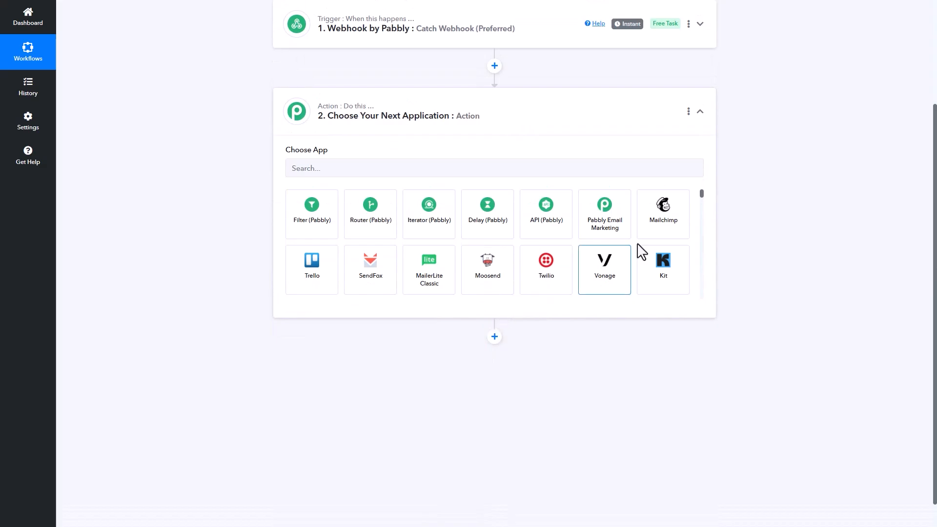
{"action": "left_click_drag", "start_coordinate": [702, 195], "coordinate": [575, 160]}
{"action": "left_click", "coordinate": [300, 170]}
{"action": "key", "text": "ctrl+v"}
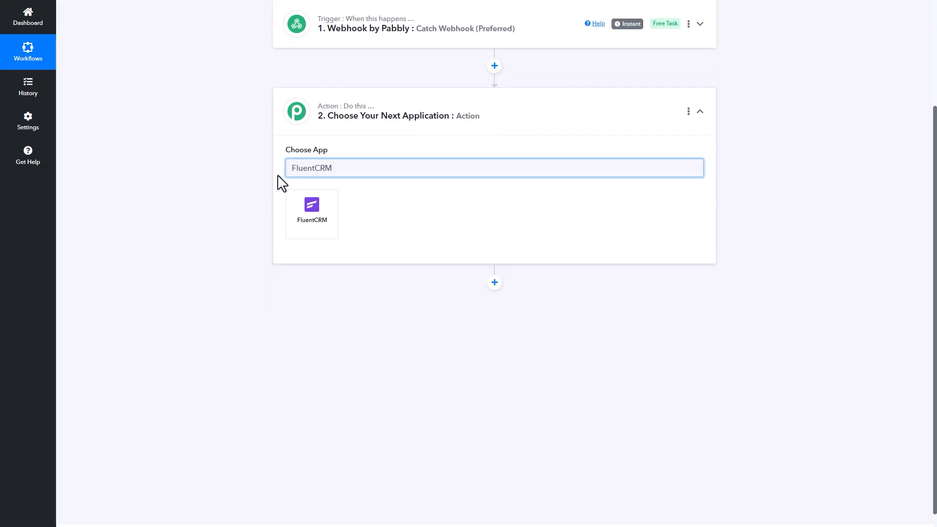
{"action": "left_click", "coordinate": [314, 215]}
Choose Incoming Webhook Feed as the action event and bring up the account connection form
{"action": "left_click", "coordinate": [678, 209]}
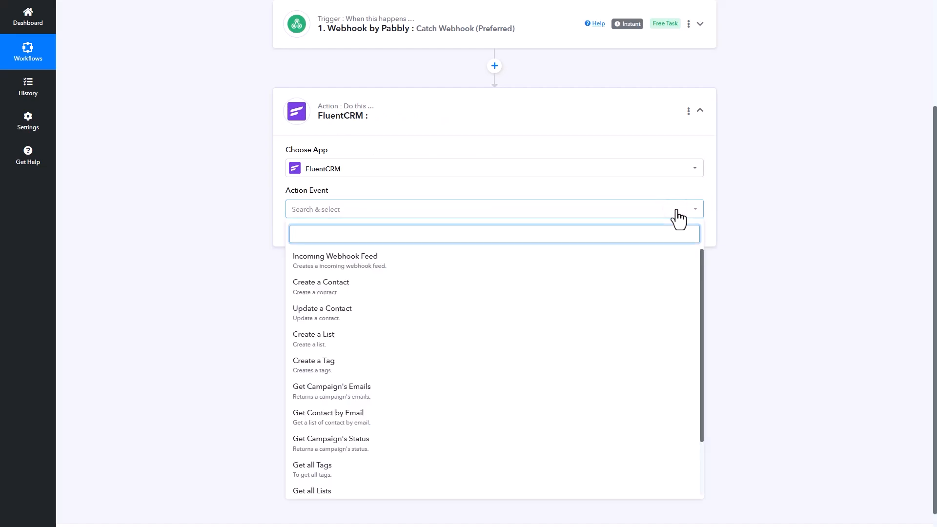
{"action": "scroll", "coordinate": [678, 244], "scroll_direction": "down", "scroll_amount": 2}
{"action": "scroll", "coordinate": [621, 495], "scroll_direction": "up", "scroll_amount": 2}
{"action": "left_click", "coordinate": [411, 243]}
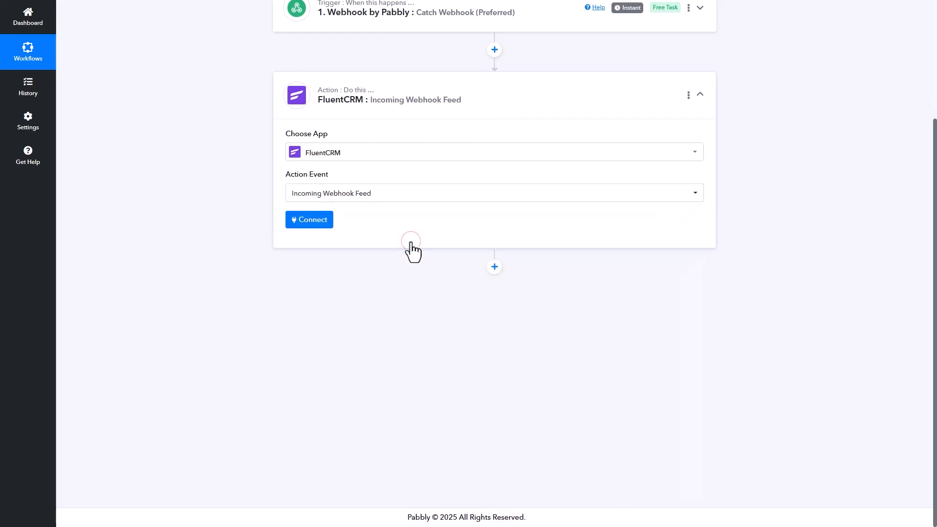
{"action": "left_click", "coordinate": [315, 222]}
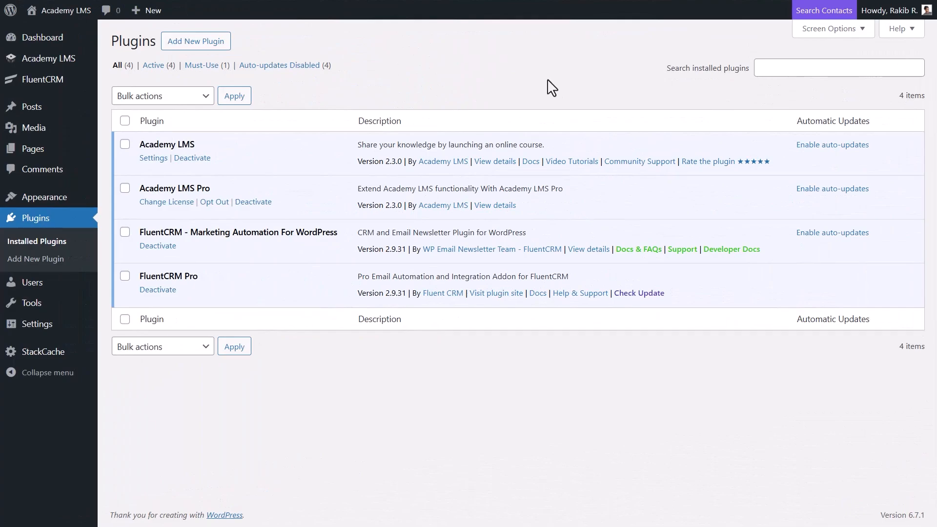
Point out the installed FluentCRM and FluentCRM Pro plugins on the Plugins page
{"action": "left_click_drag", "start_coordinate": [140, 232], "coordinate": [177, 232]}
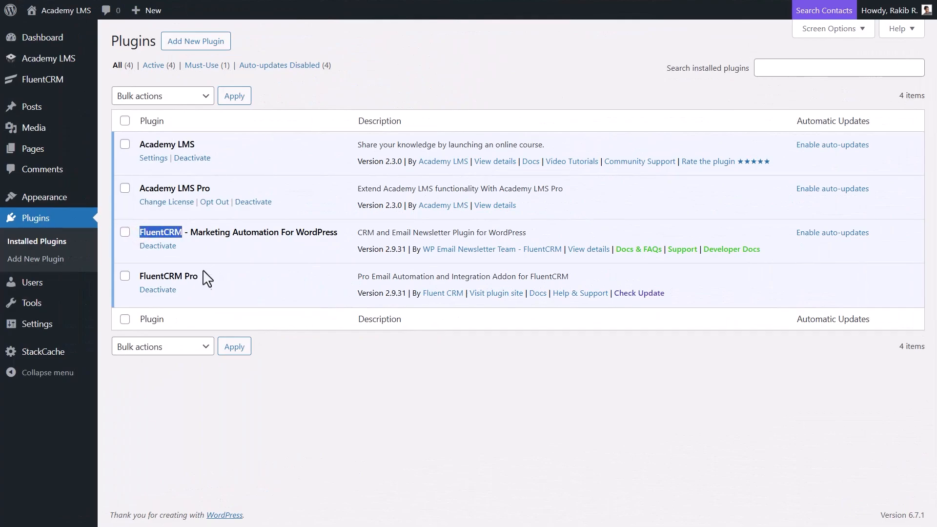
{"action": "left_click_drag", "start_coordinate": [199, 276], "coordinate": [136, 288]}
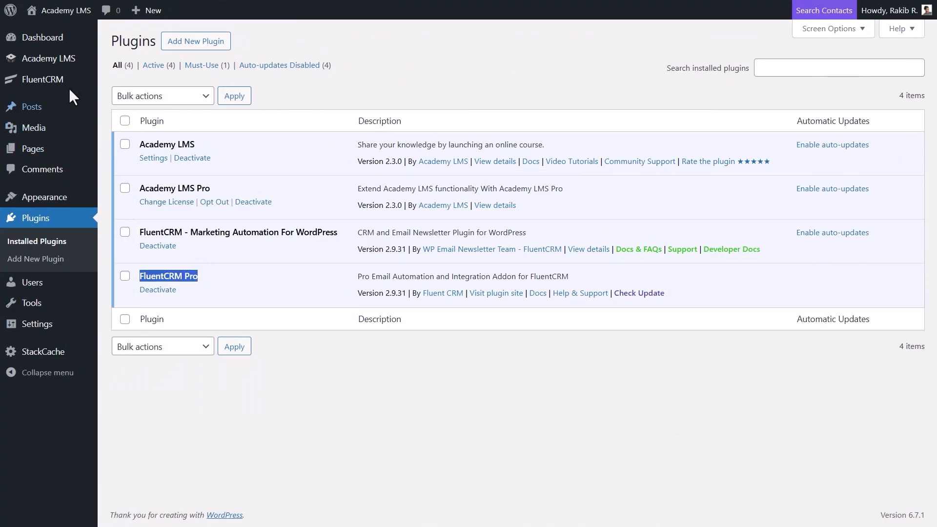
Add an existing user as a FluentCRM manager with every permission granted
{"action": "mouse_move", "coordinate": [88, 79]}
{"action": "left_click", "coordinate": [149, 252]}
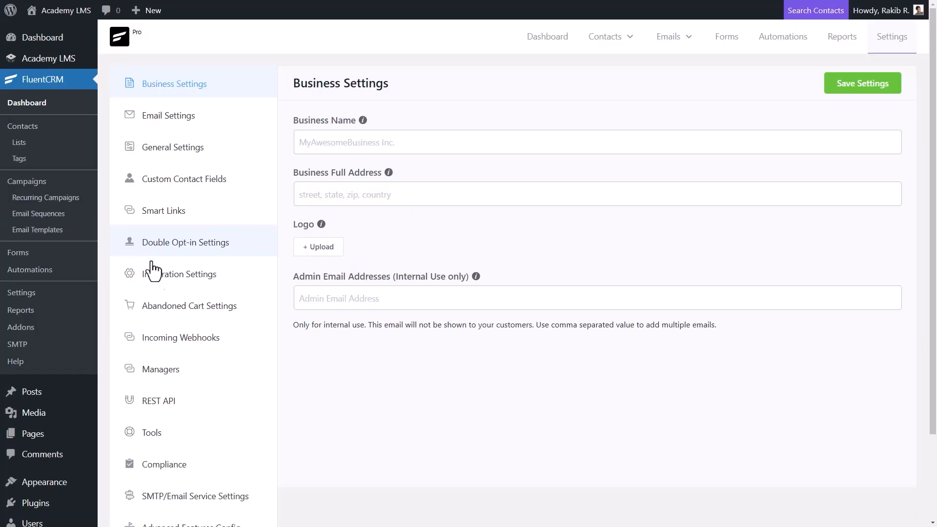
{"action": "left_click", "coordinate": [207, 371]}
{"action": "left_click", "coordinate": [866, 98]}
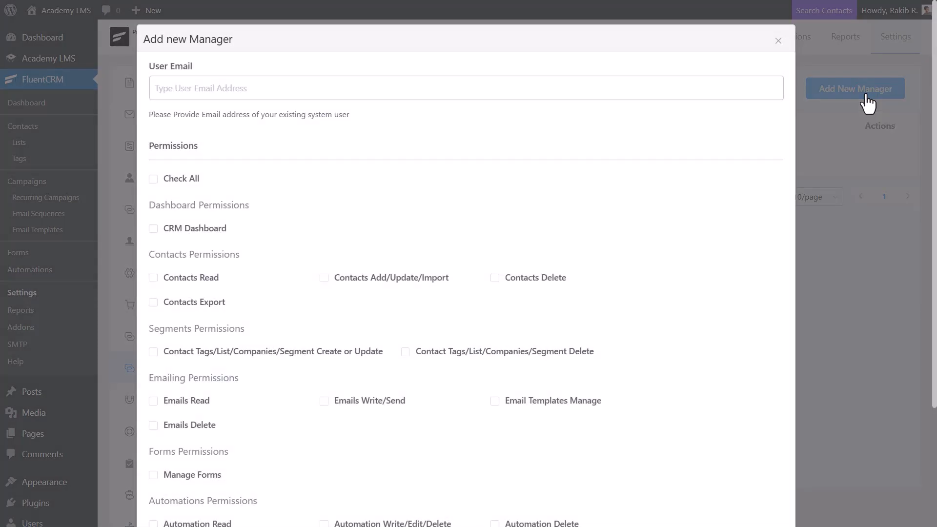
{"action": "left_click", "coordinate": [204, 86]}
{"action": "type", "text": "Rakib"}
{"action": "left_click", "coordinate": [292, 122]}
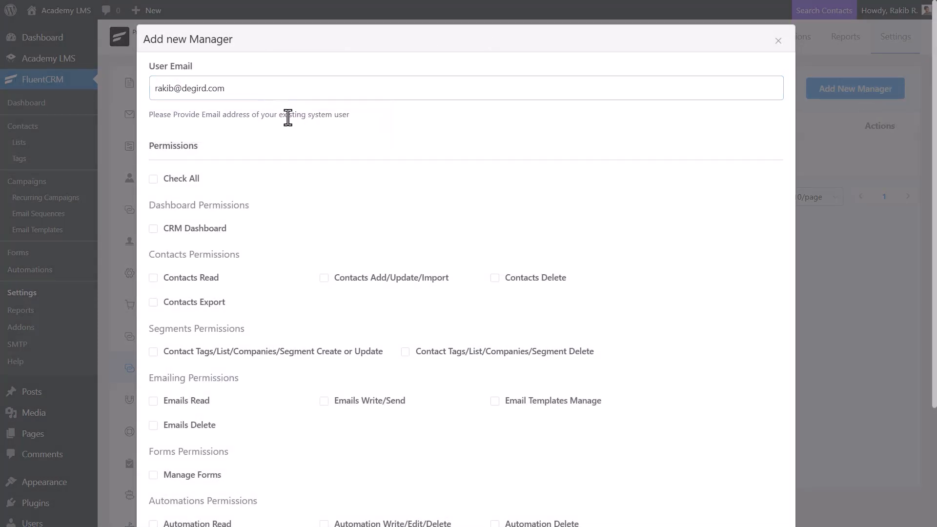
{"action": "left_click", "coordinate": [187, 185]}
{"action": "scroll", "coordinate": [188, 184], "scroll_direction": "down", "scroll_amount": 3}
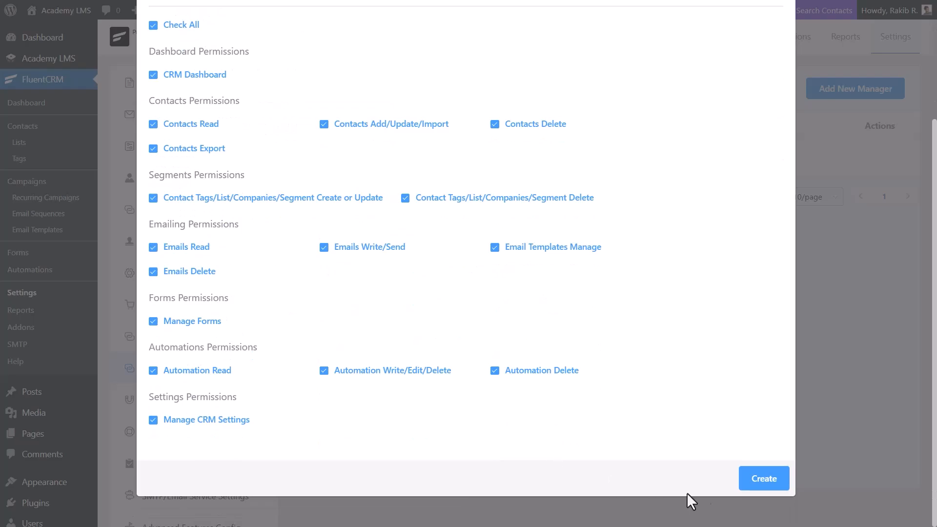
{"action": "left_click", "coordinate": [748, 487]}
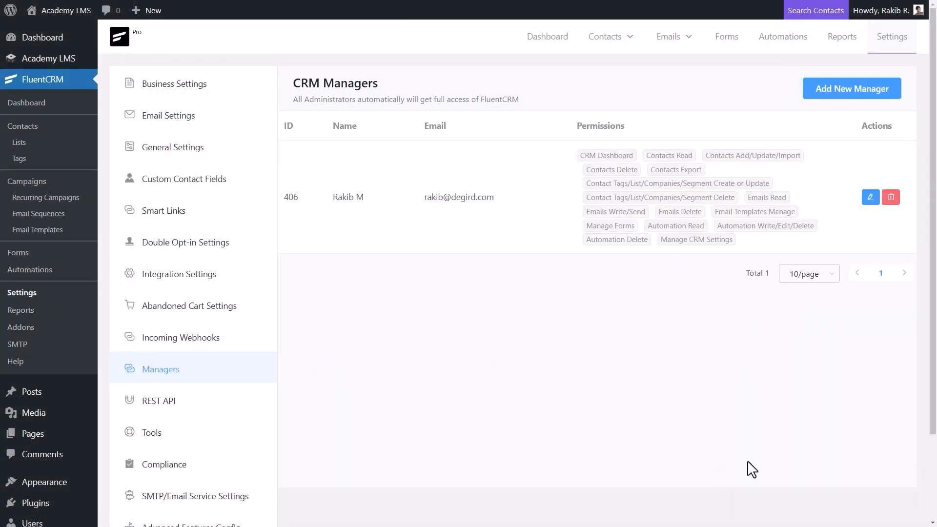
Create a REST API key named topabbly for that manager and copy its username
{"action": "left_click", "coordinate": [186, 401]}
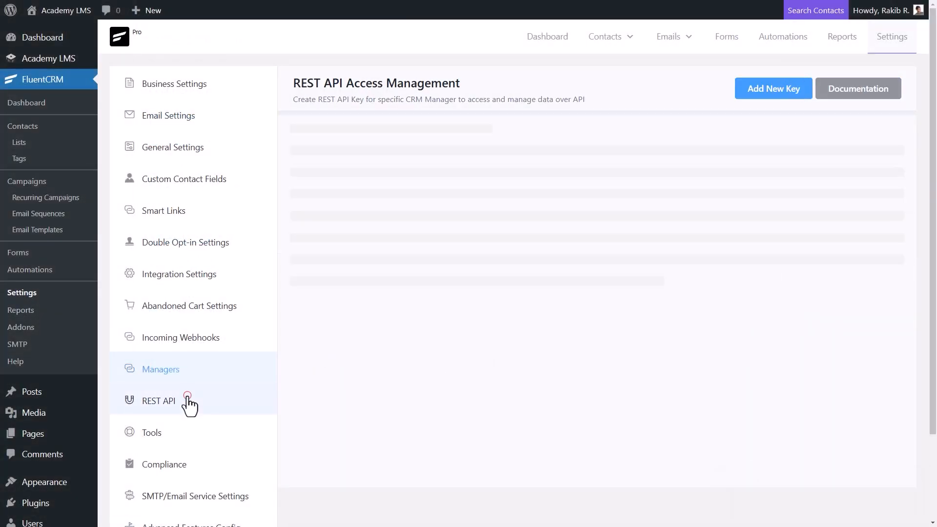
{"action": "left_click", "coordinate": [769, 96]}
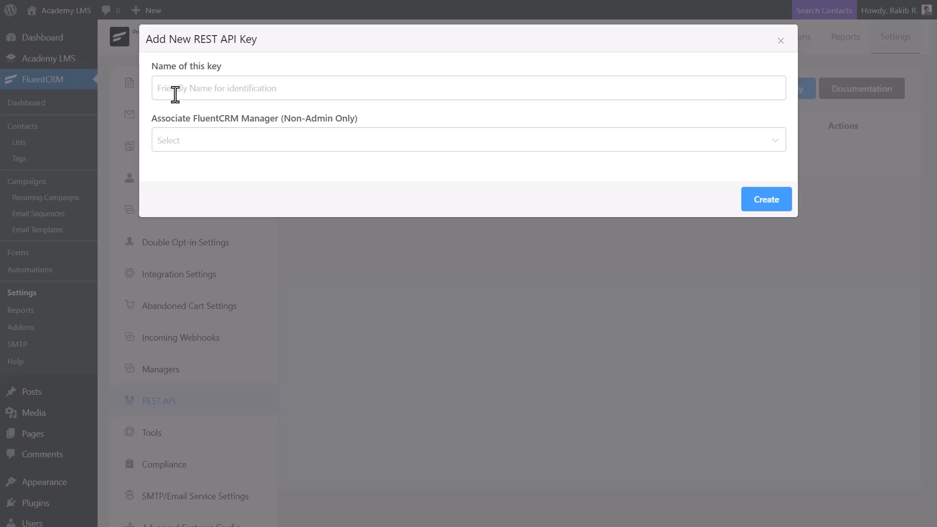
{"action": "left_click", "coordinate": [161, 92]}
{"action": "type", "text": "topabbly"}
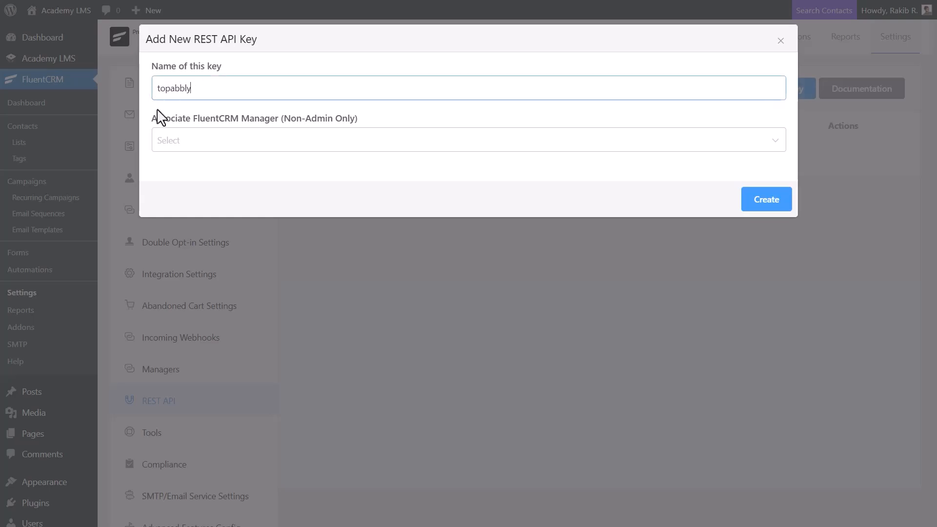
{"action": "left_click", "coordinate": [320, 141]}
{"action": "left_click", "coordinate": [301, 177]}
{"action": "left_click", "coordinate": [774, 207]}
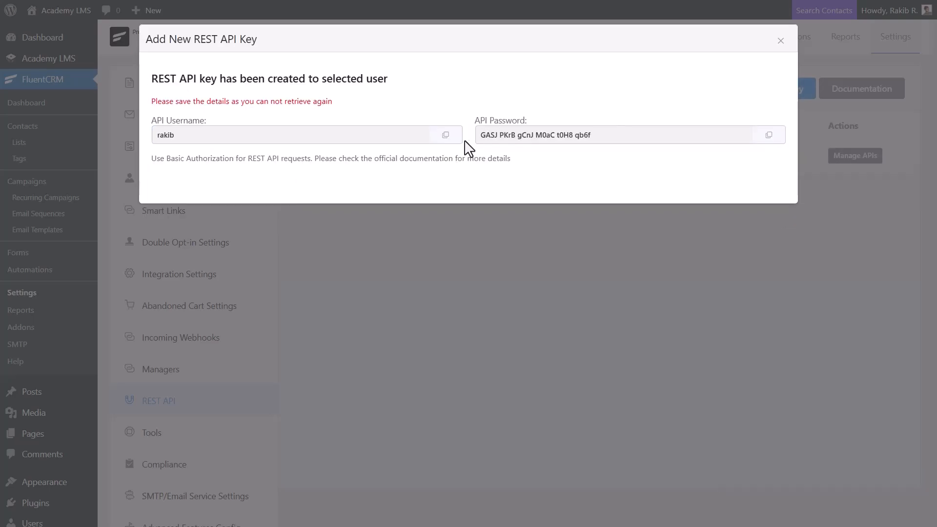
{"action": "left_click", "coordinate": [445, 135]}
Copy the API password and save a new FluentCRM connection with username, password and site URL
{"action": "left_click", "coordinate": [766, 137]}
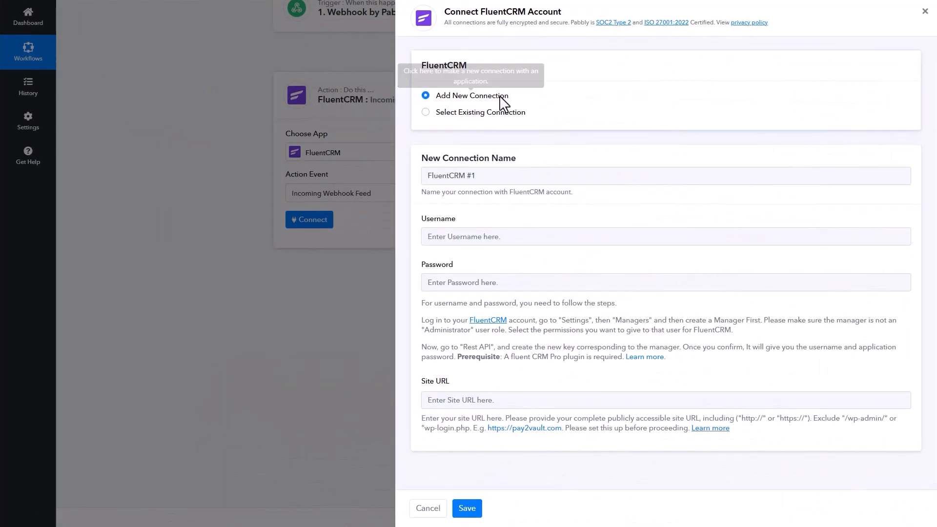
{"action": "left_click", "coordinate": [461, 96]}
{"action": "left_click_drag", "start_coordinate": [424, 176], "coordinate": [493, 181]}
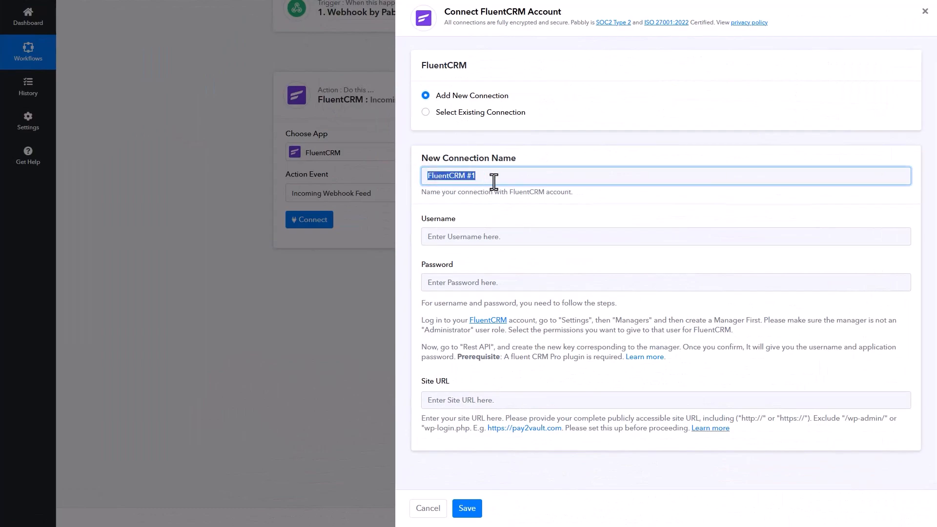
{"action": "left_click", "coordinate": [494, 181]}
{"action": "left_click", "coordinate": [426, 234]}
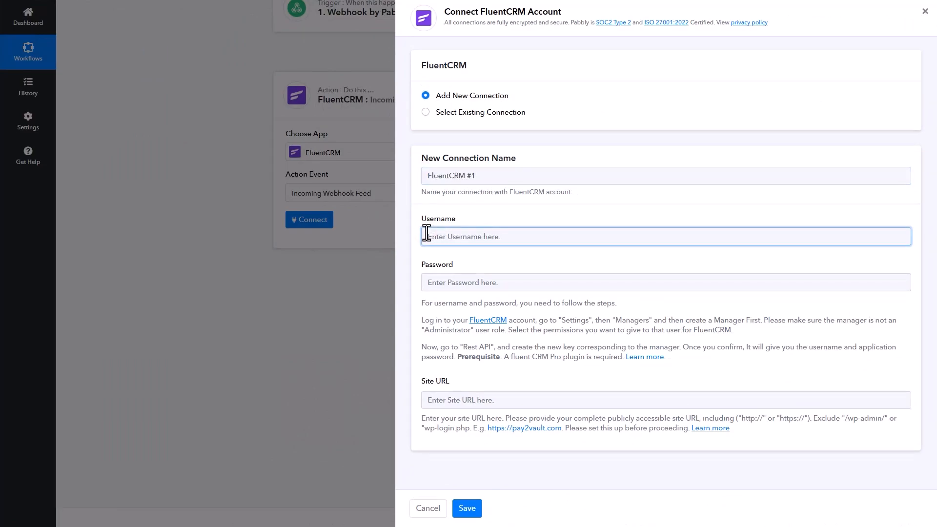
{"action": "left_click", "coordinate": [425, 282]}
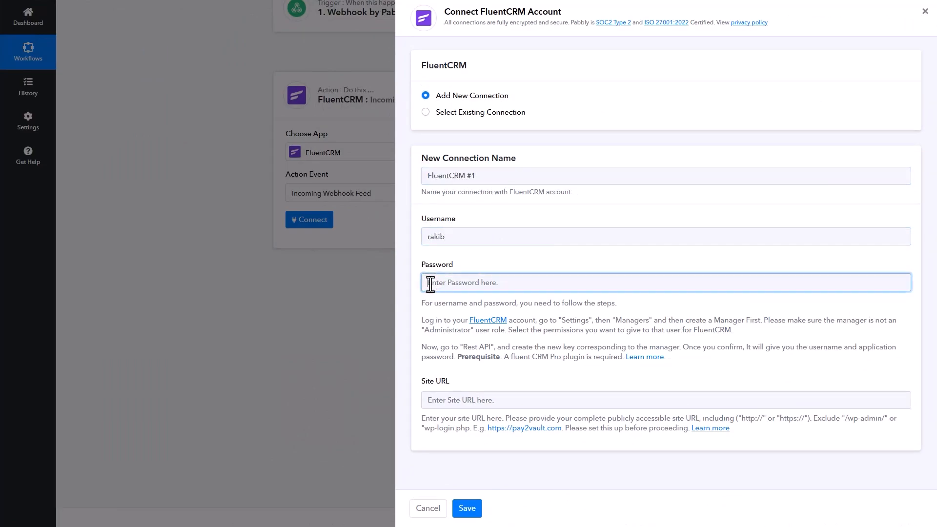
{"action": "key", "text": "ctrl+v"}
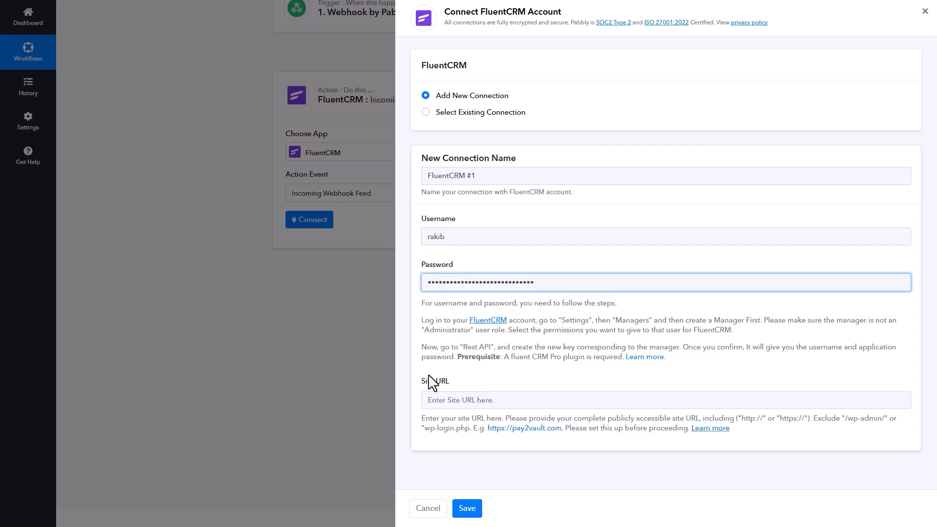
{"action": "left_click", "coordinate": [427, 400]}
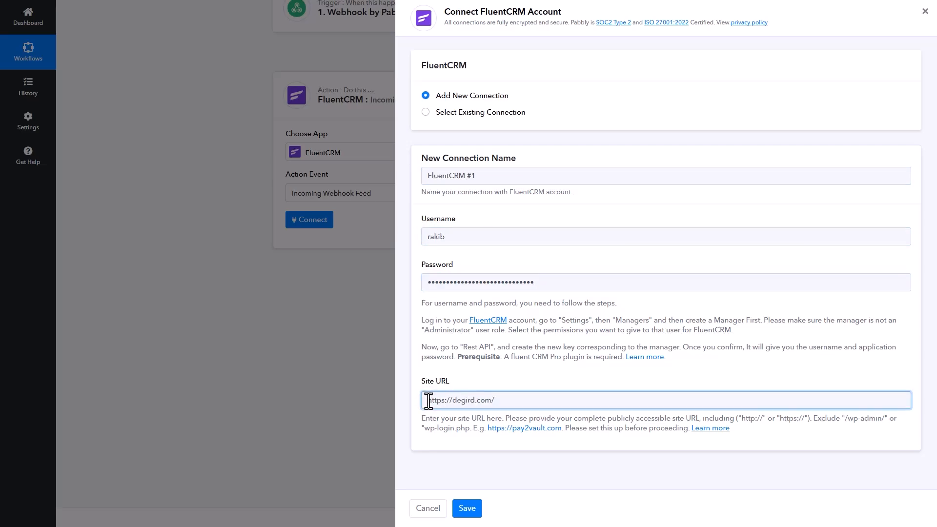
{"action": "left_click", "coordinate": [472, 509]}
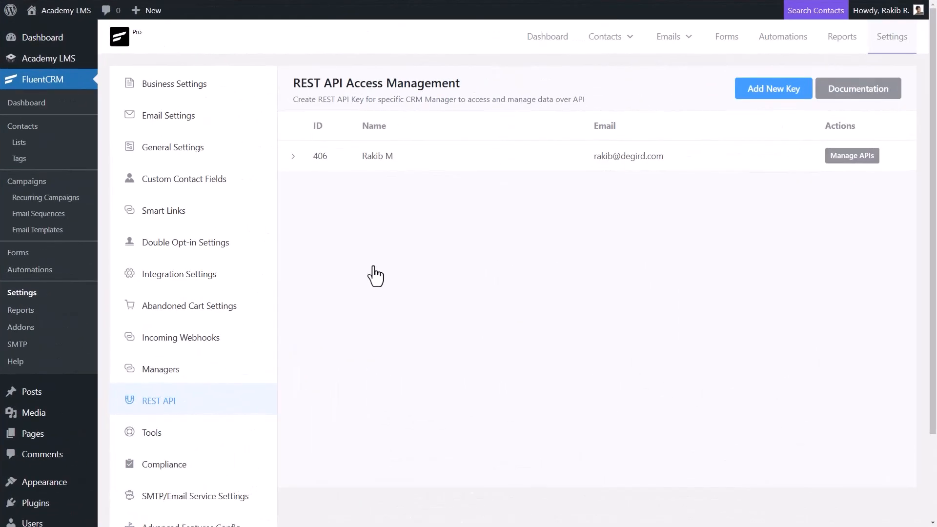
Start a new FluentCRM incoming webhook named 'Connect With Pabbly'
{"action": "left_click", "coordinate": [254, 337]}
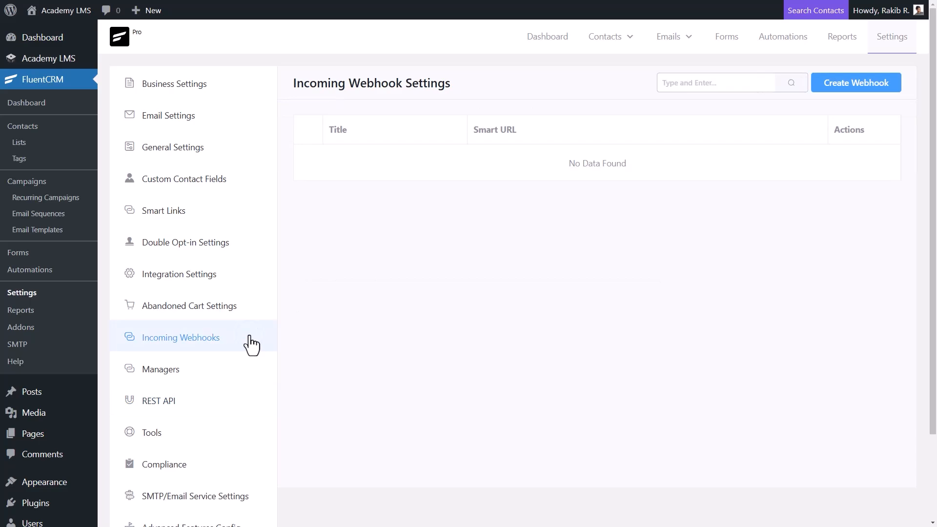
{"action": "left_click", "coordinate": [832, 87]}
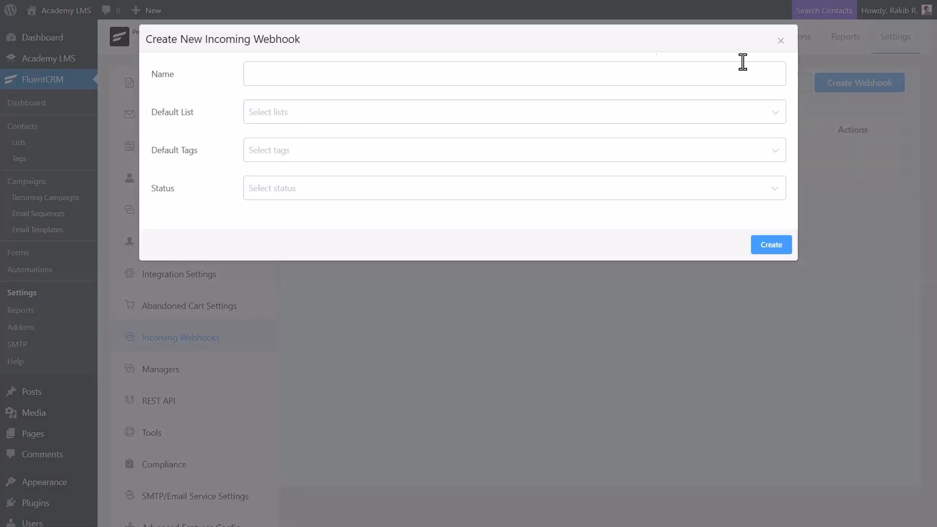
{"action": "key", "text": "ctrl+v"}
Set default list Student and status Subscribed, create the webhook, and copy its URL
{"action": "left_click", "coordinate": [321, 117]}
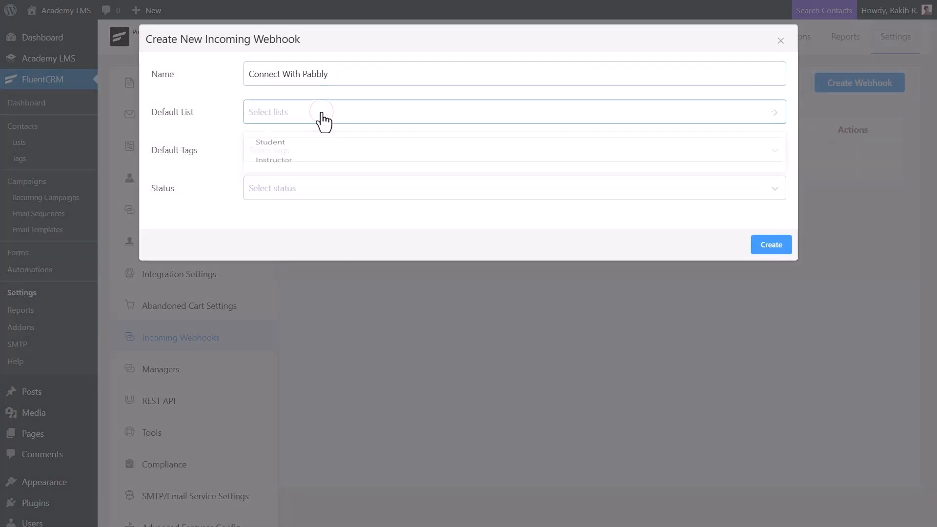
{"action": "left_click", "coordinate": [299, 146]}
{"action": "left_click", "coordinate": [224, 126]}
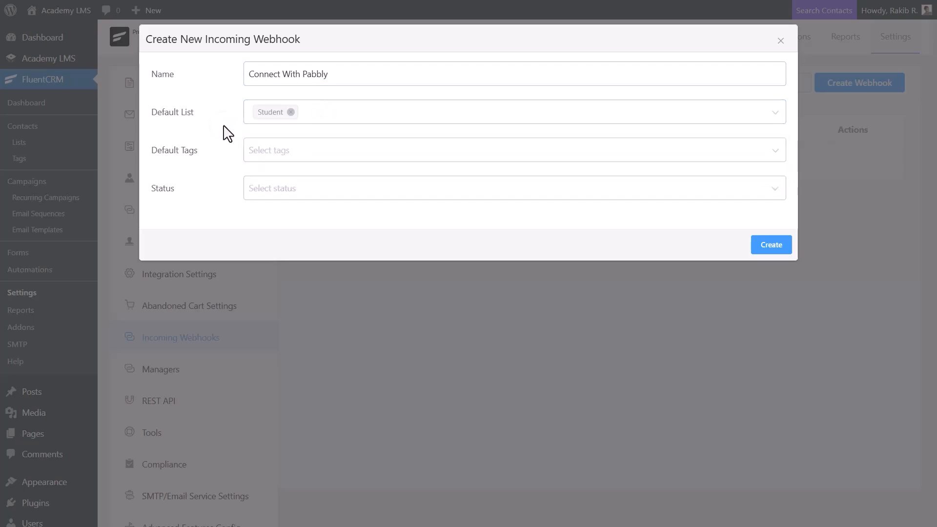
{"action": "left_click", "coordinate": [295, 155]}
{"action": "left_click", "coordinate": [233, 152]}
{"action": "left_click", "coordinate": [328, 196]}
{"action": "left_click", "coordinate": [380, 247]}
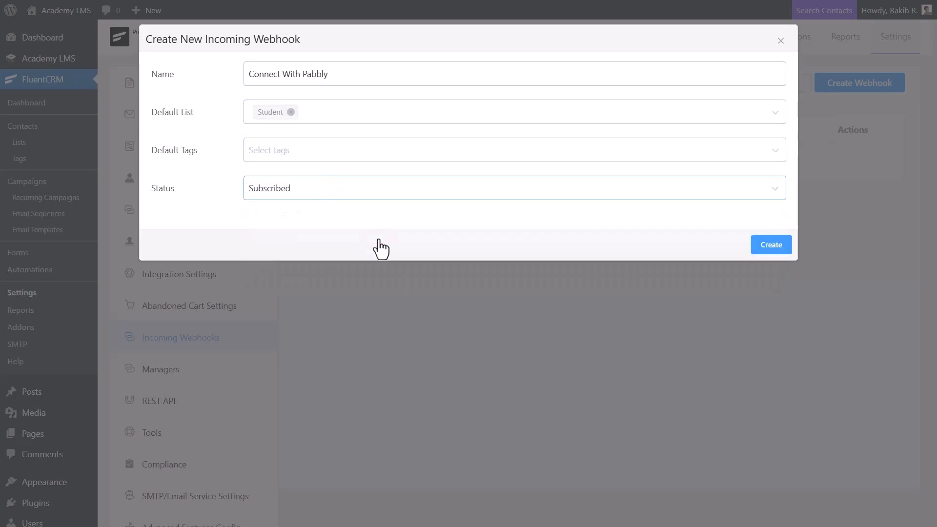
{"action": "left_click", "coordinate": [772, 245]}
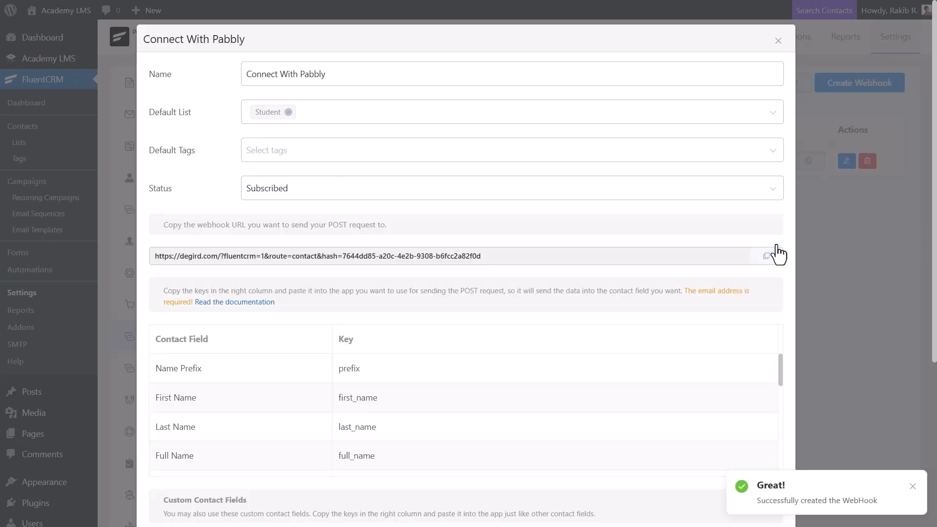
{"action": "left_click", "coordinate": [766, 256]}
{"action": "scroll", "coordinate": [769, 261], "scroll_direction": "down", "scroll_amount": 3}
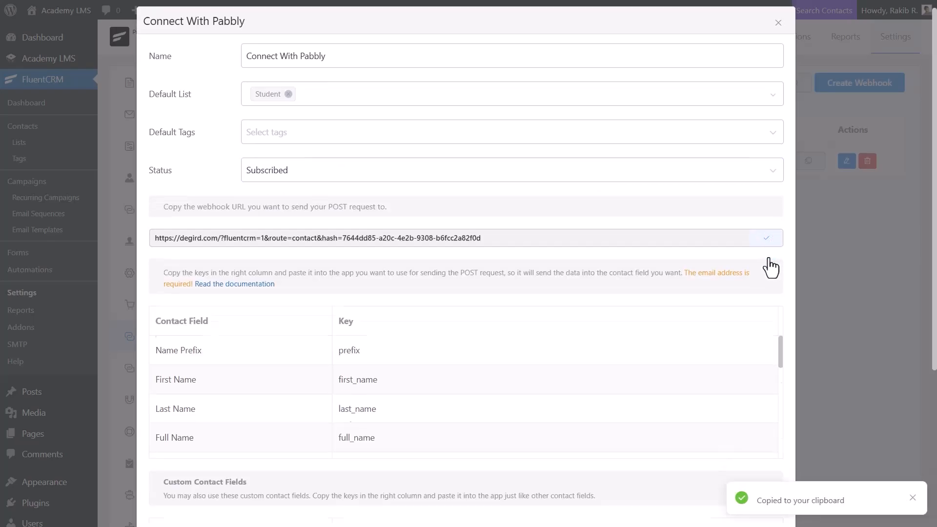
{"action": "scroll", "coordinate": [772, 266], "scroll_direction": "up", "scroll_amount": 5}
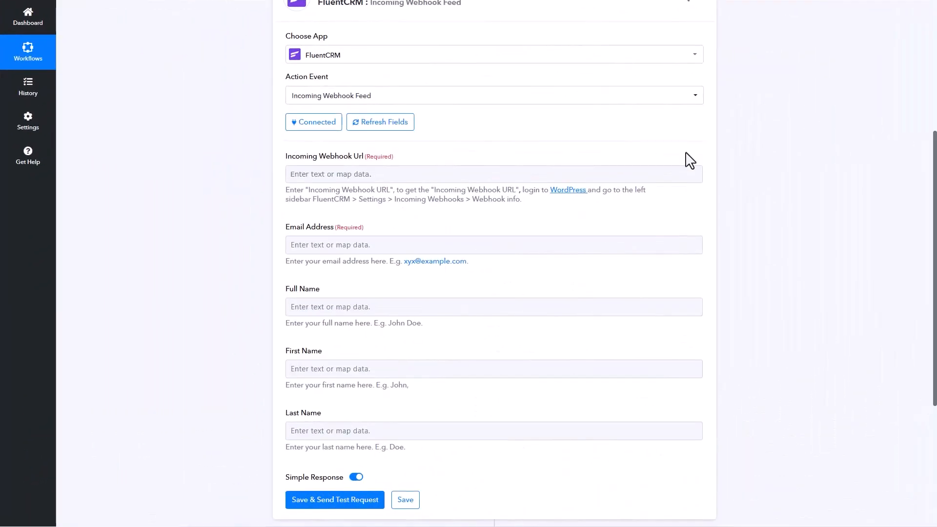
Paste the FluentCRM webhook URL and enter the test contact's email address and full name
{"action": "left_click", "coordinate": [288, 174]}
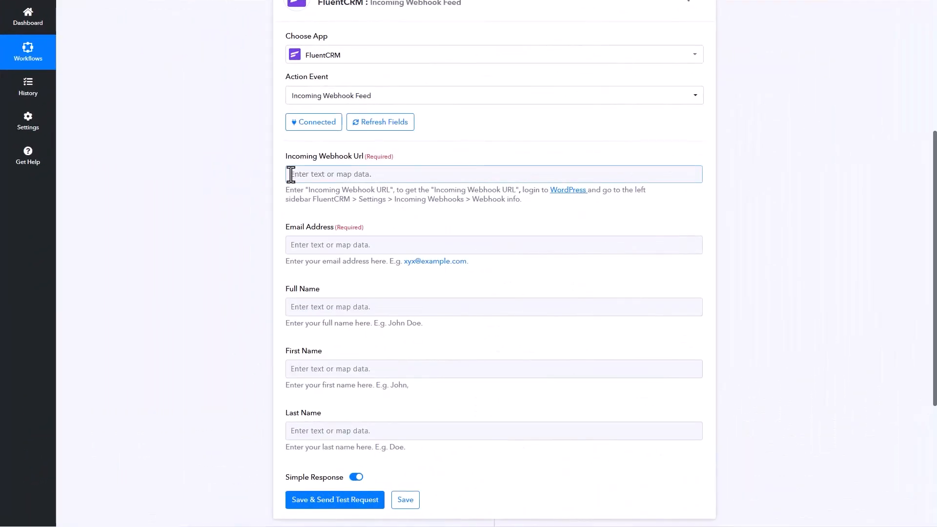
{"action": "key", "text": "ctrl+v"}
{"action": "left_click", "coordinate": [309, 244]}
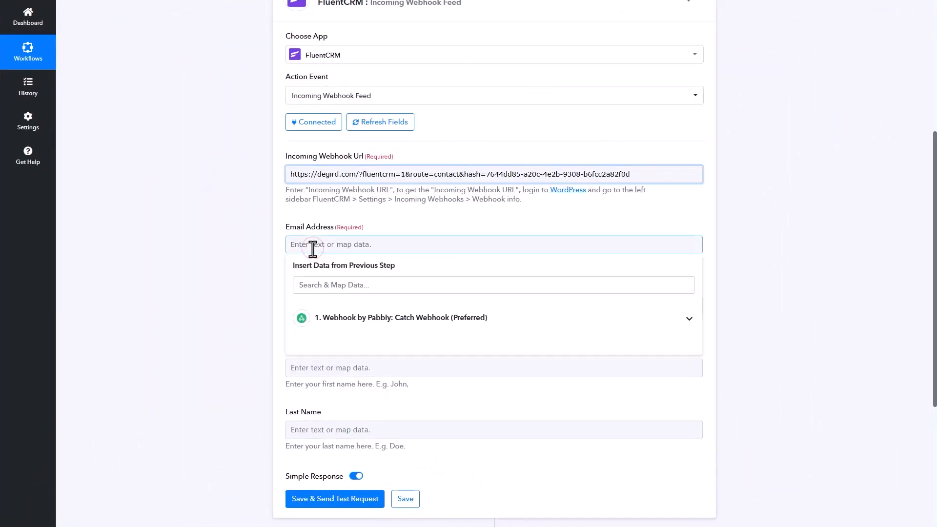
{"action": "left_click", "coordinate": [293, 305]}
{"action": "type", "text": "Rakib"}
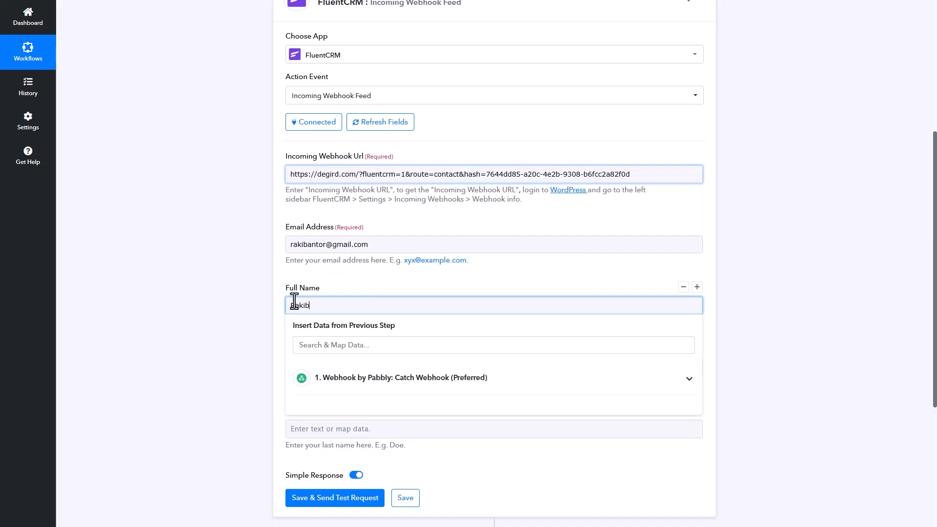
Fill in the contact's first and last name, then save and send the test request
{"action": "left_click", "coordinate": [294, 366]}
{"action": "type", "text": "Rakib"}
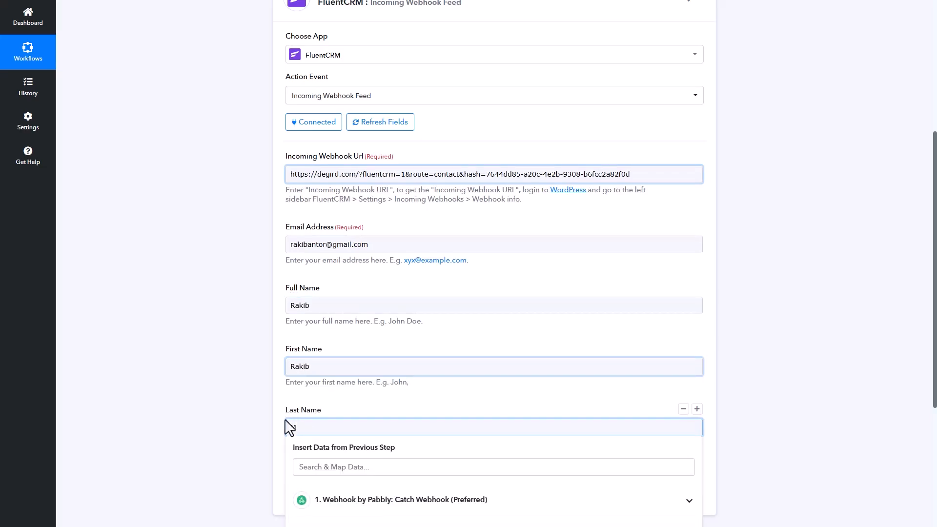
{"action": "left_click", "coordinate": [276, 418]}
{"action": "left_click", "coordinate": [339, 497]}
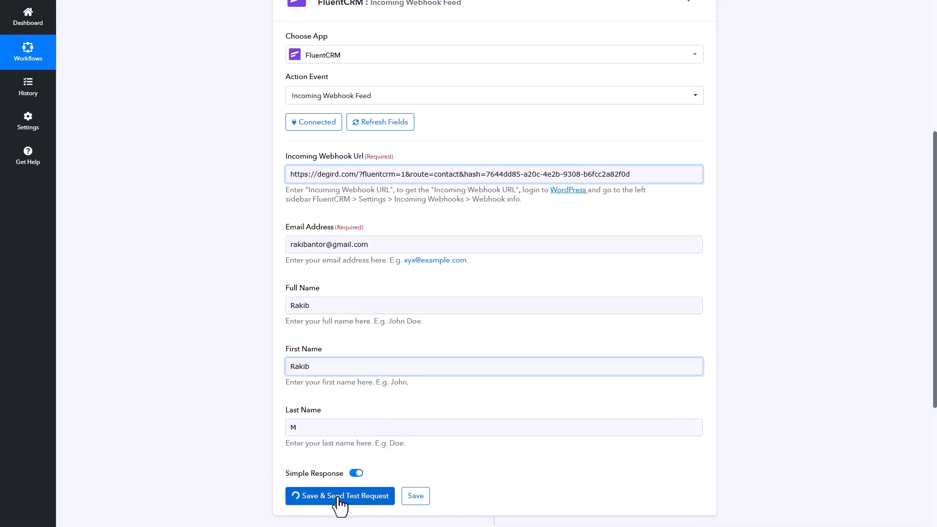
{"action": "scroll", "coordinate": [334, 501], "scroll_direction": "down", "scroll_amount": 4}
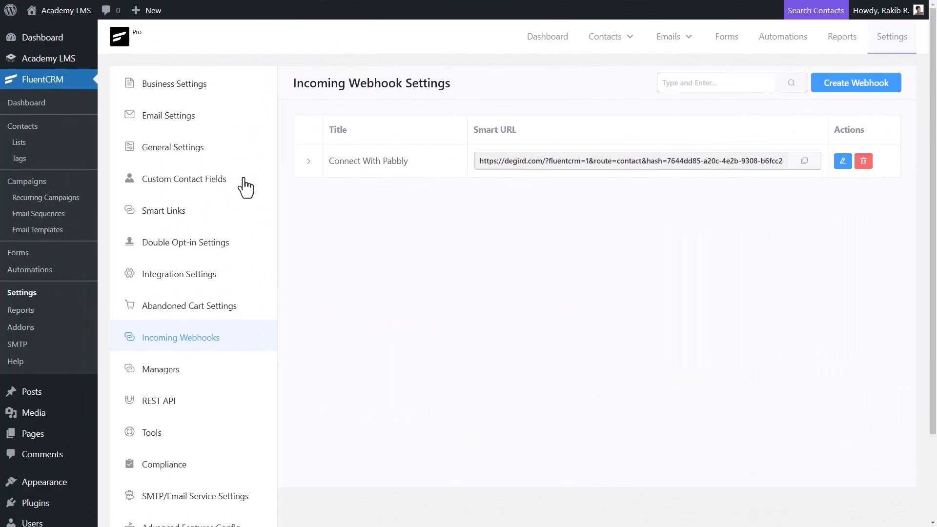
Open the Student list's contacts from Lists and highlight the new test contact's name
{"action": "left_click", "coordinate": [44, 142]}
{"action": "left_click", "coordinate": [217, 266]}
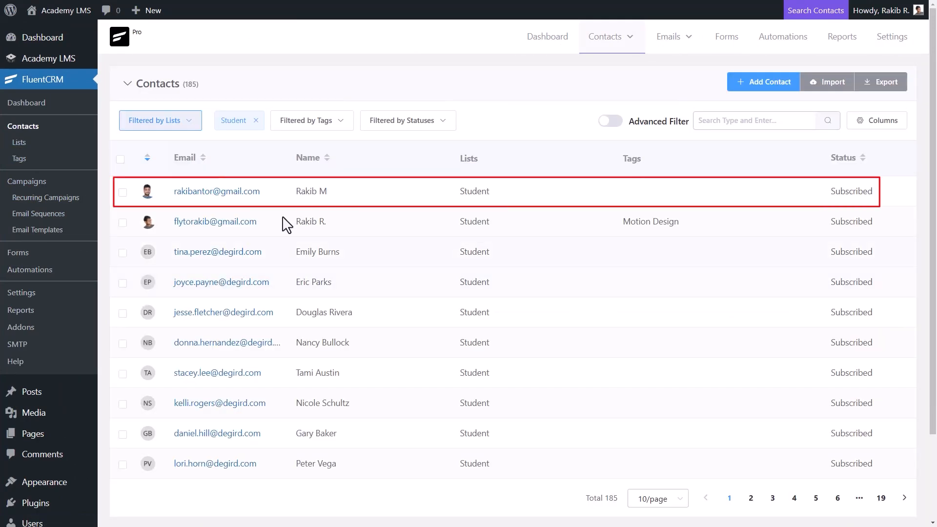
{"action": "left_click_drag", "start_coordinate": [296, 191], "coordinate": [328, 196]}
{"action": "left_click", "coordinate": [336, 197]}
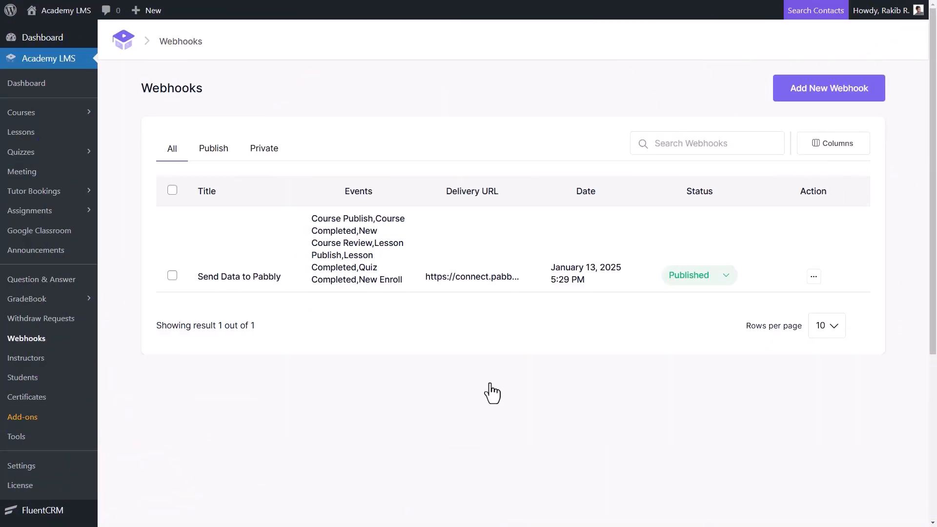
Point out the webhook's New Enroll event, then enroll in the free Content Marketing Strategies course
{"action": "left_click_drag", "start_coordinate": [402, 279], "coordinate": [364, 279]}
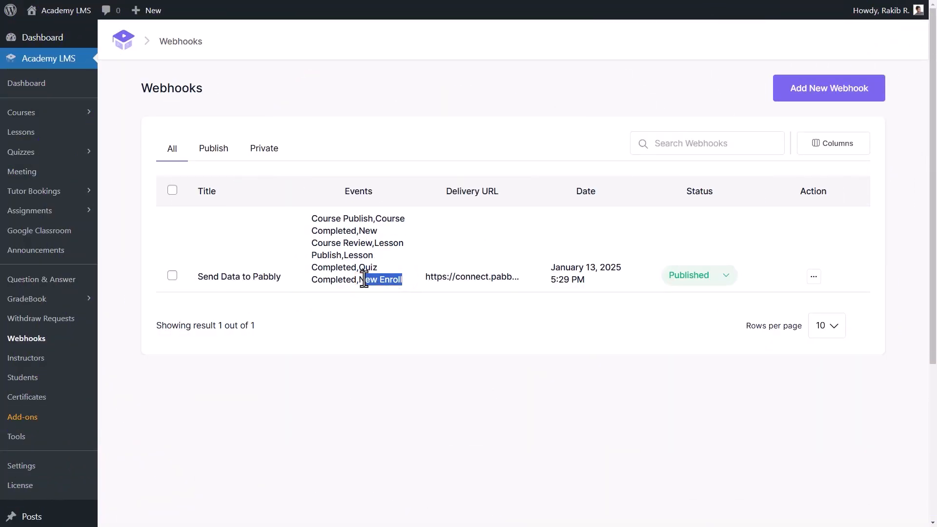
{"action": "left_click", "coordinate": [13, 115]}
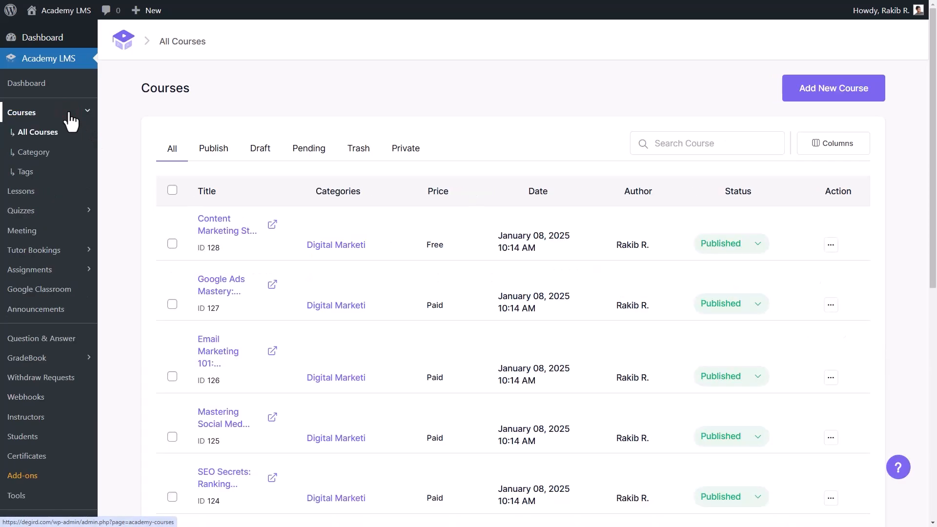
{"action": "left_click", "coordinate": [272, 226]}
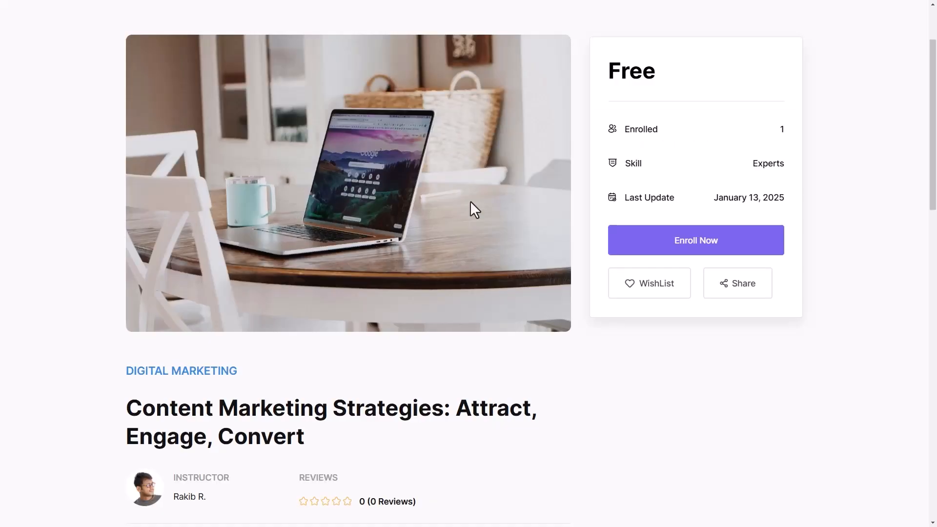
{"action": "left_click", "coordinate": [738, 239]}
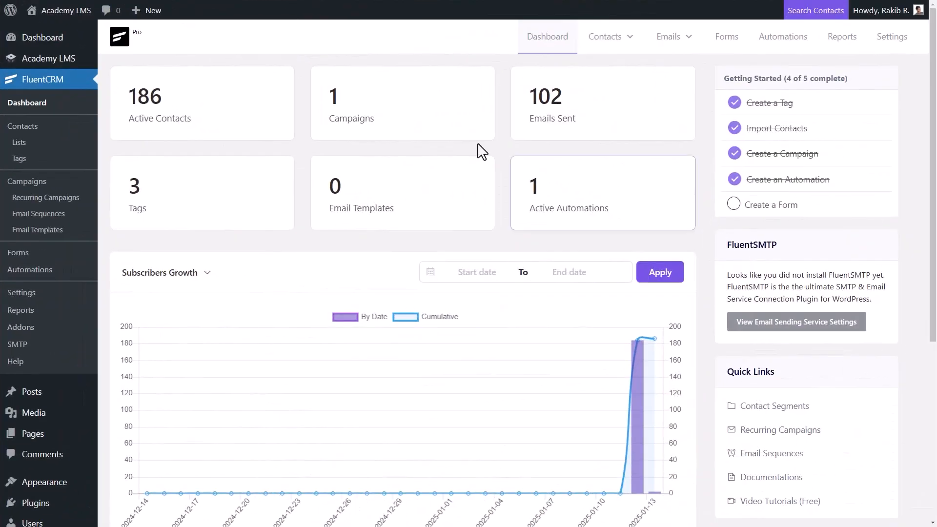
Open the Student list's 186 contacts and highlight the newly enrolled student at the top
{"action": "left_click", "coordinate": [47, 146]}
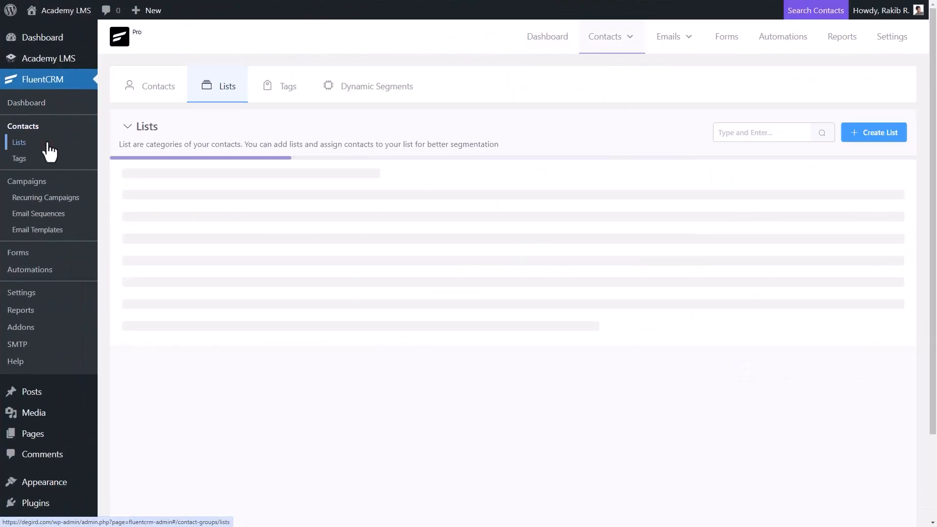
{"action": "left_click", "coordinate": [218, 268]}
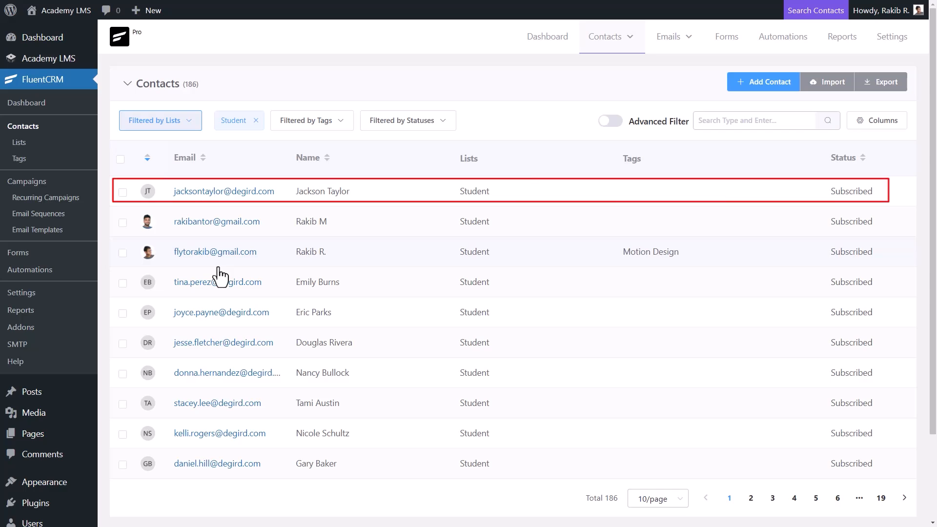
{"action": "left_click_drag", "start_coordinate": [296, 192], "coordinate": [348, 196]}
{"action": "left_click", "coordinate": [369, 204]}
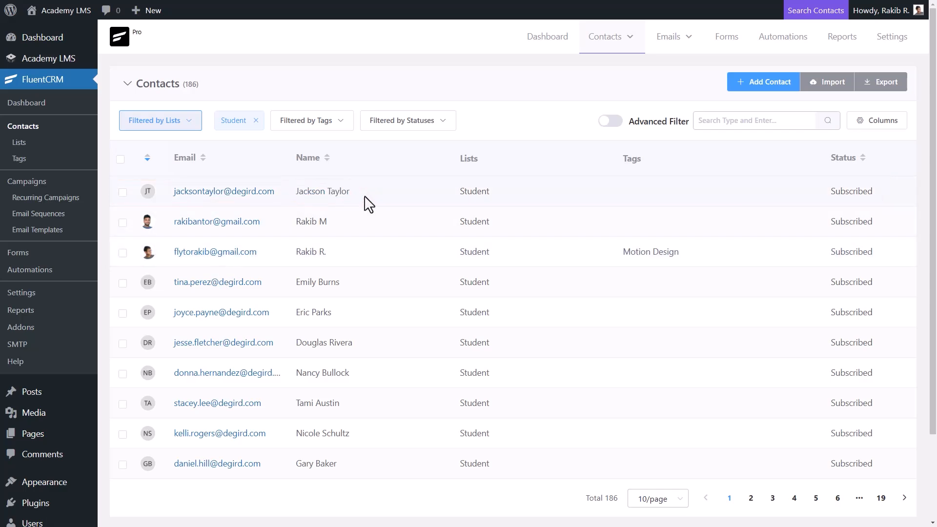